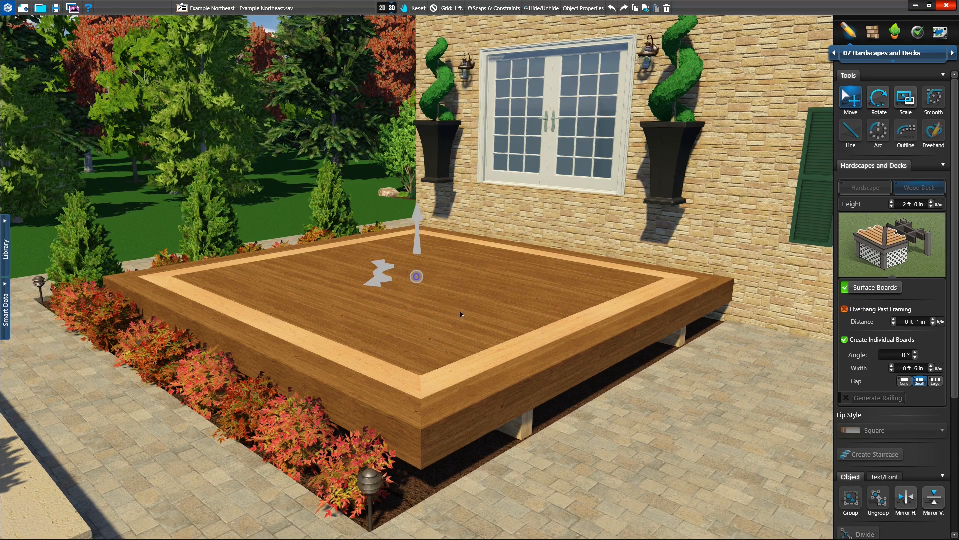
Step: Select the deck's surface boards, border and fascia in turn, and review the settings of each component, including the support posts
left_click(448, 286)
left_click(492, 359)
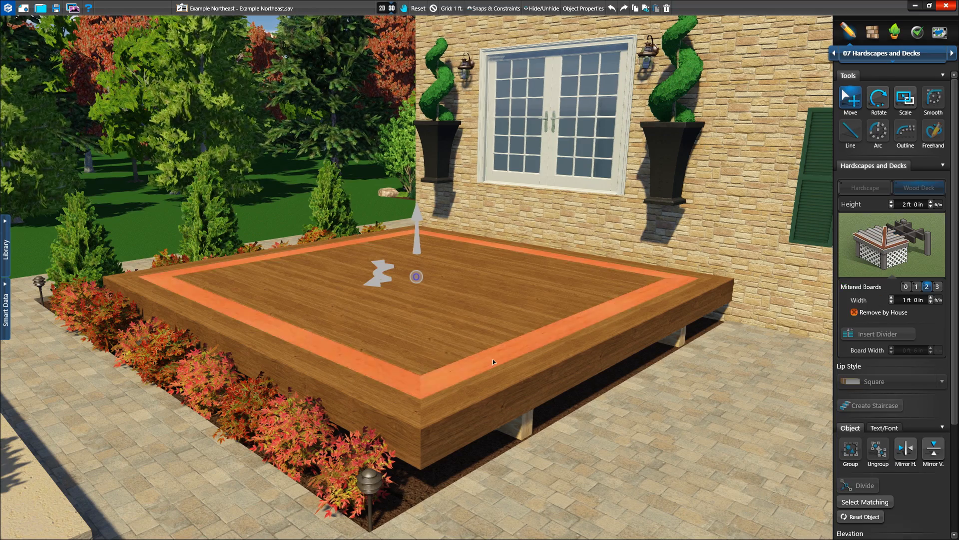
left_click(628, 347)
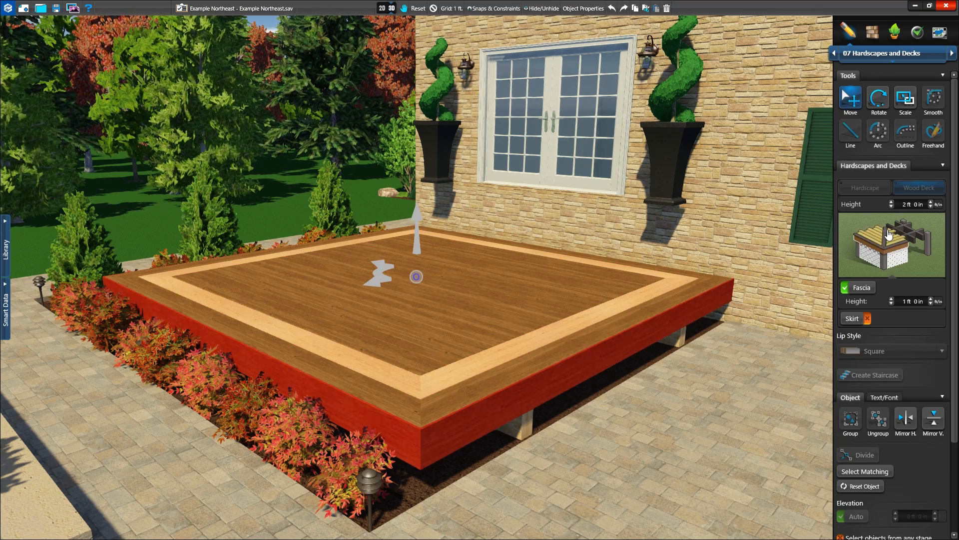
left_click(511, 294)
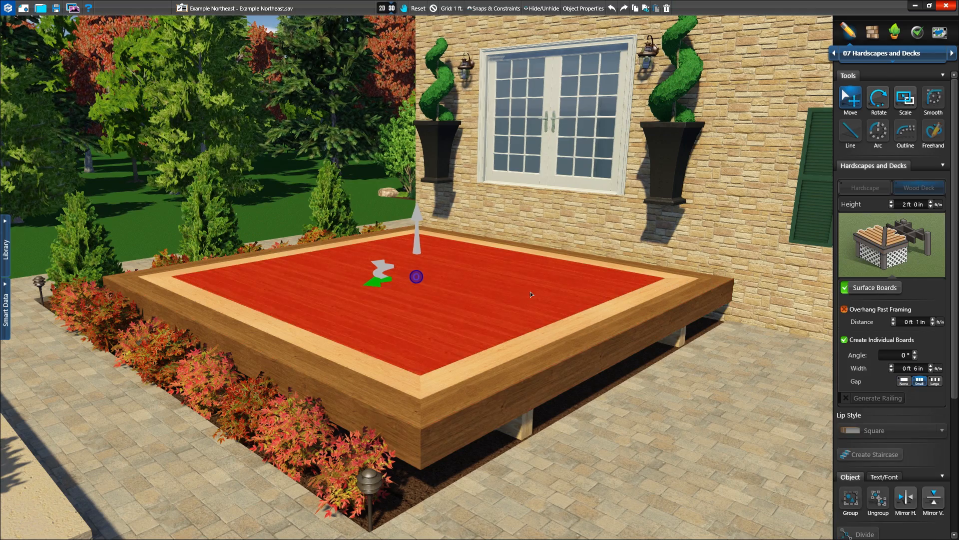
left_click(859, 257)
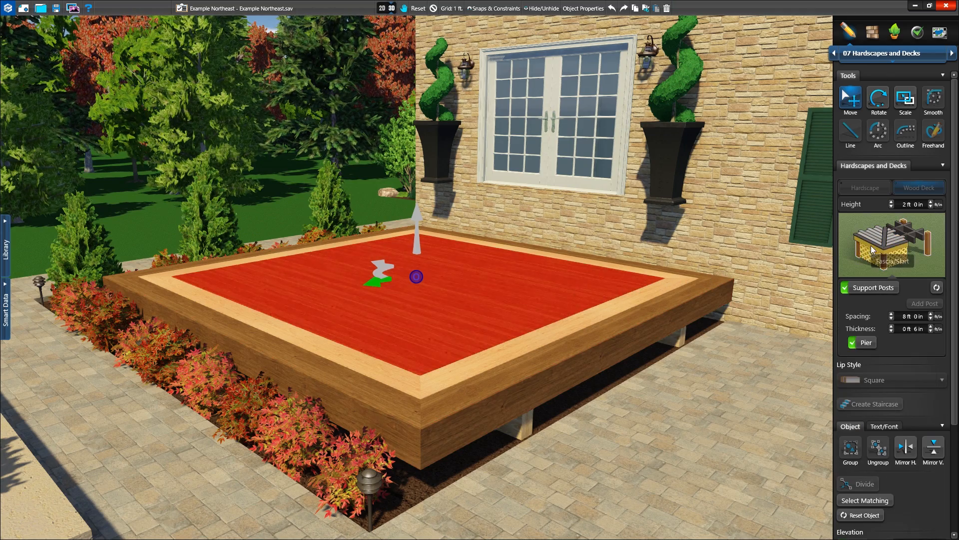
left_click(875, 247)
left_click(874, 244)
left_click(875, 235)
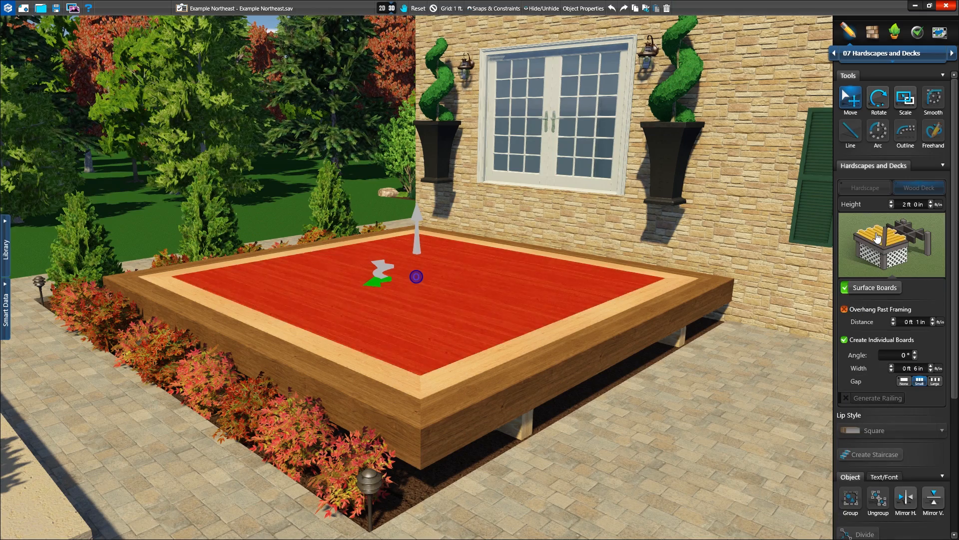
Step: Turn off the deck's surface boards to inspect the framing, and turn them back on
scroll(892, 204, "up", 3)
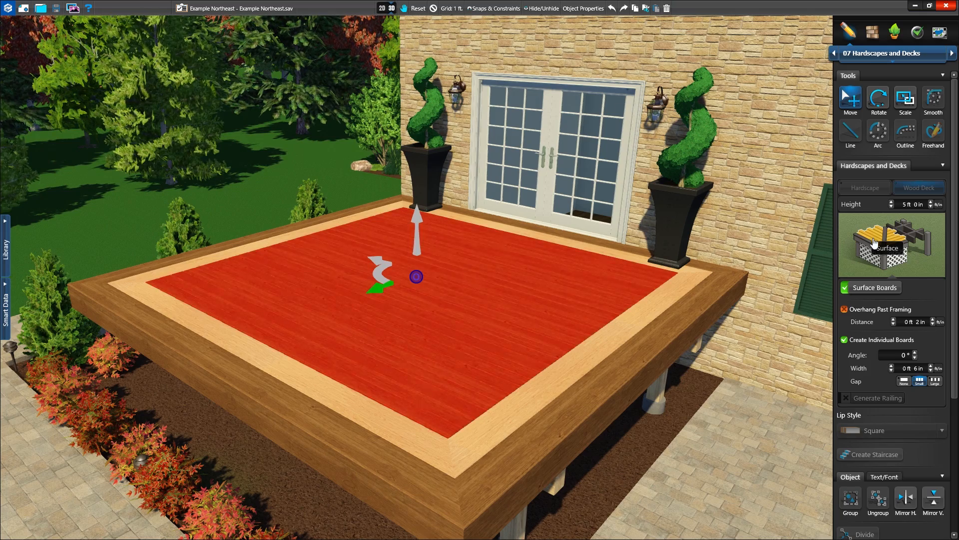
left_click(874, 293)
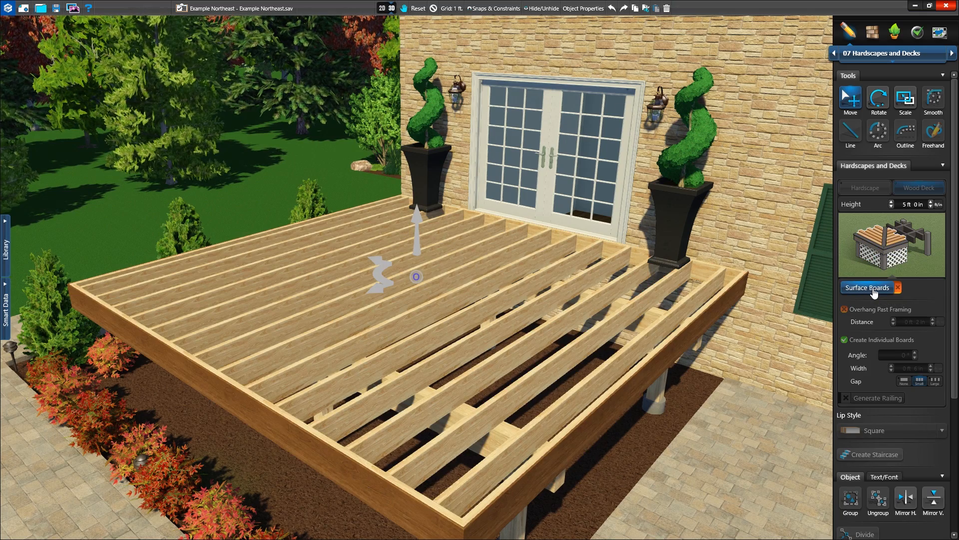
left_click(873, 293)
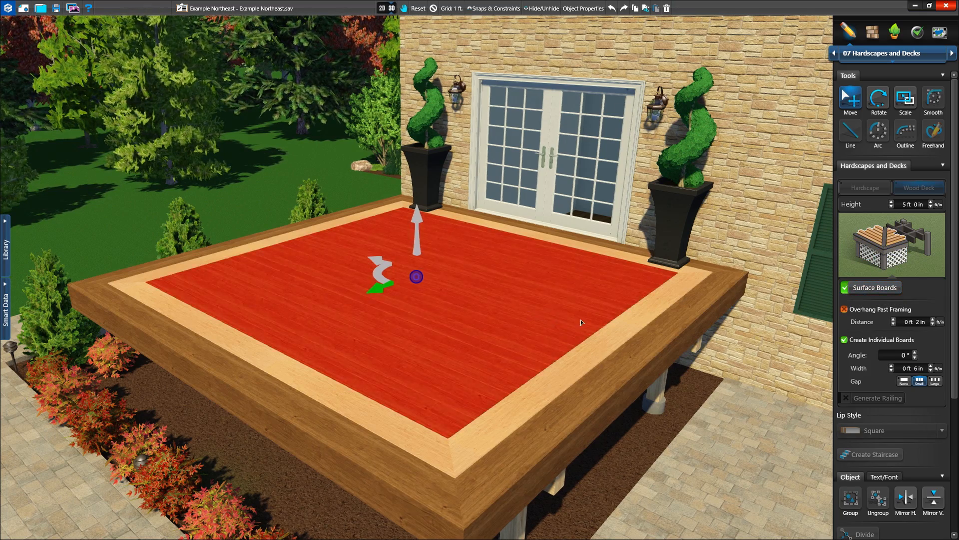
Step: Try a surface board overhang of 4 in past the framing, restore the distance to 2 in, and disable the overhang
left_click(844, 309)
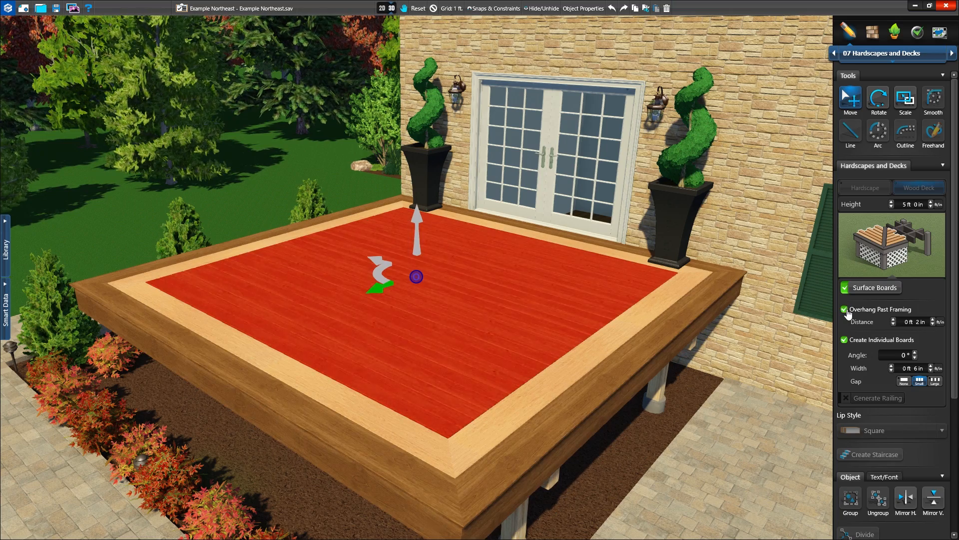
left_click(933, 320)
left_click(933, 320)
left_click(933, 324)
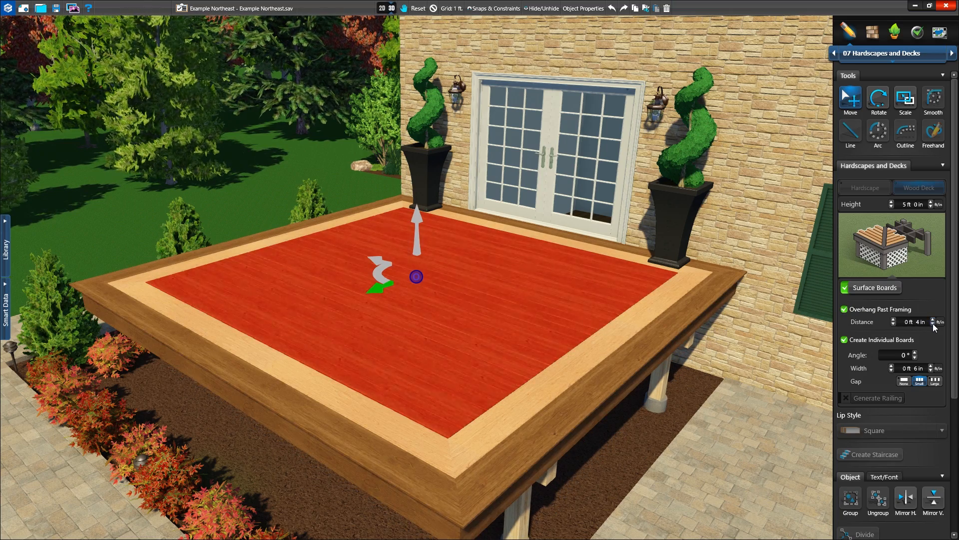
left_click(933, 325)
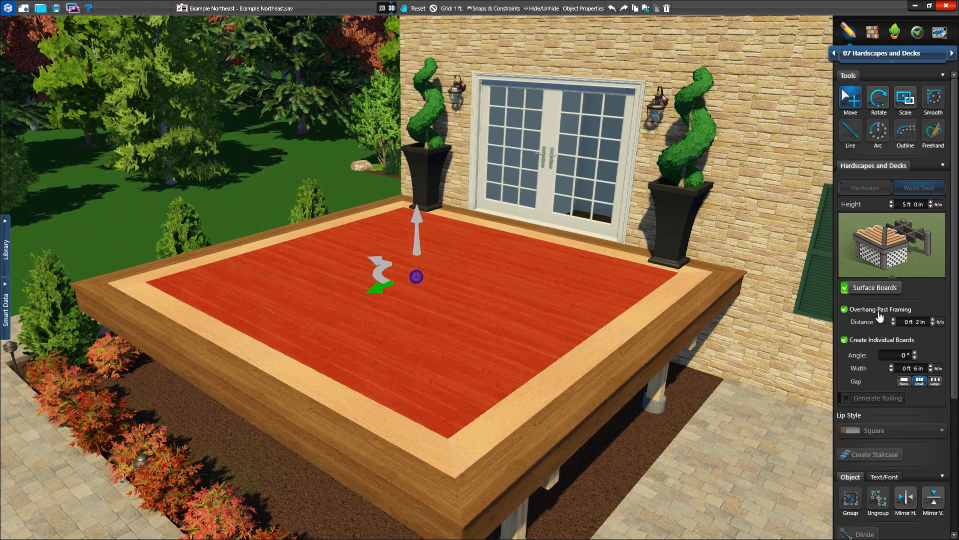
left_click(877, 313)
Step: Try a larger width for the individual surface boards and return it to 6 in
middle_click_drag(641, 382, 538, 383)
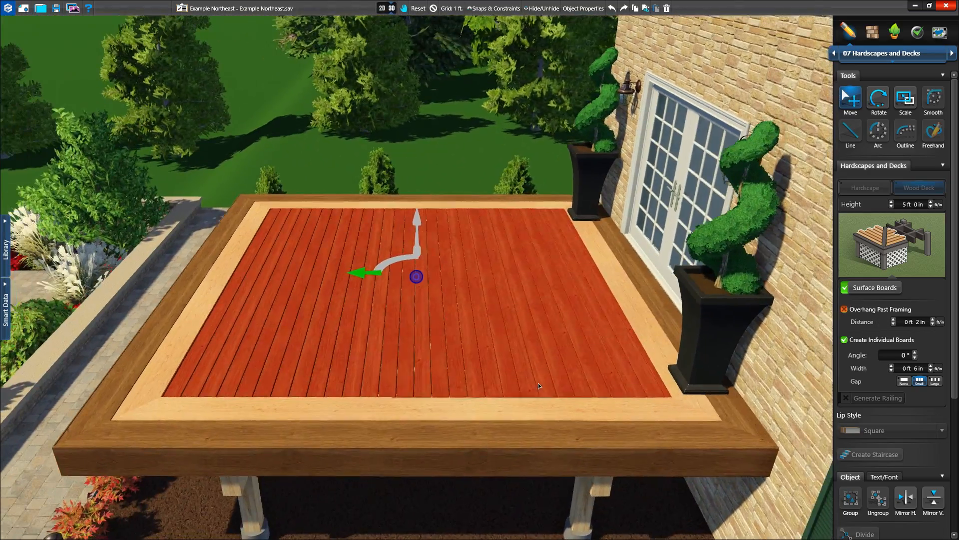
scroll(496, 328, "up", 5)
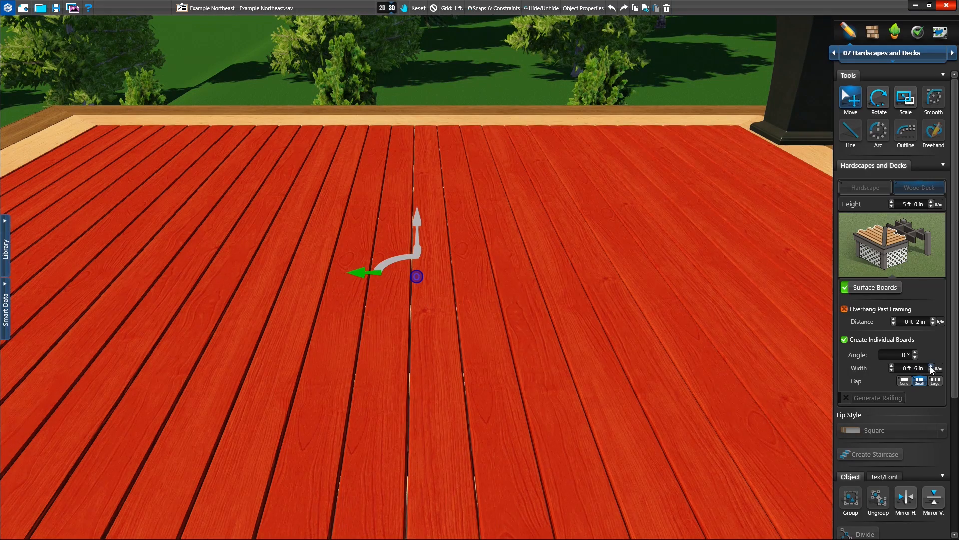
left_click(931, 366)
left_click(930, 366)
left_click(930, 371)
left_click(930, 370)
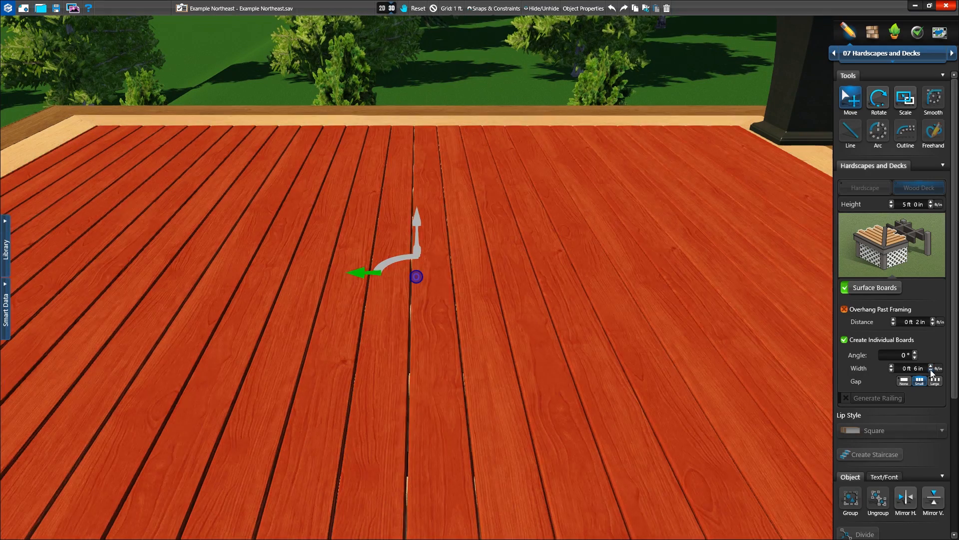
Step: Try the None and Large gaps between the individual boards and restore the Small gap
left_click(904, 381)
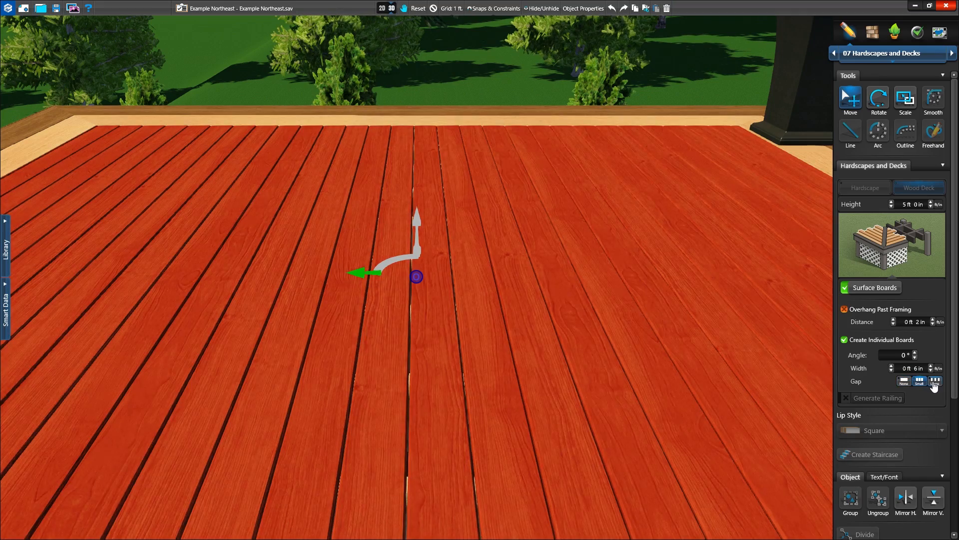
left_click(933, 383)
left_click(917, 383)
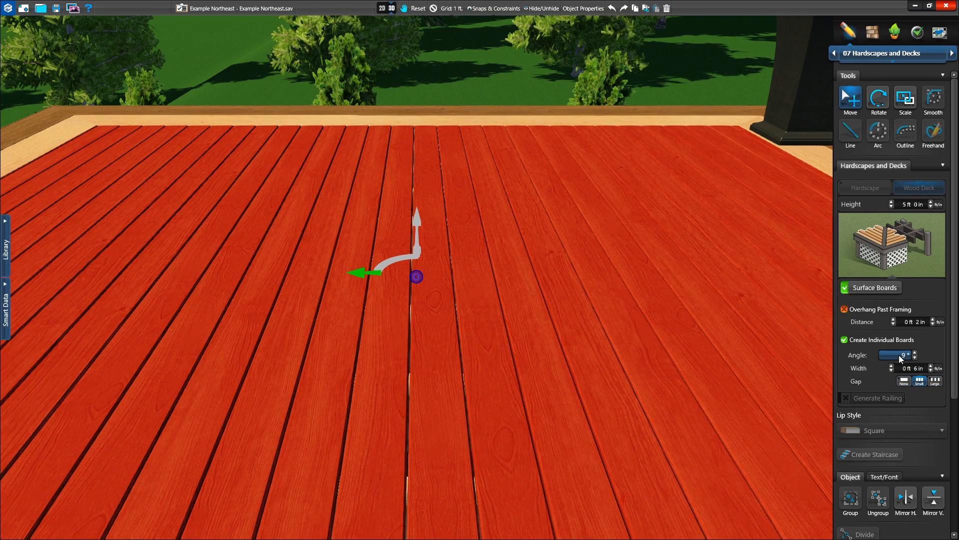
Step: Set the angle of the individual surface boards to 90° so they run toward the house
type("90")
key("Return")
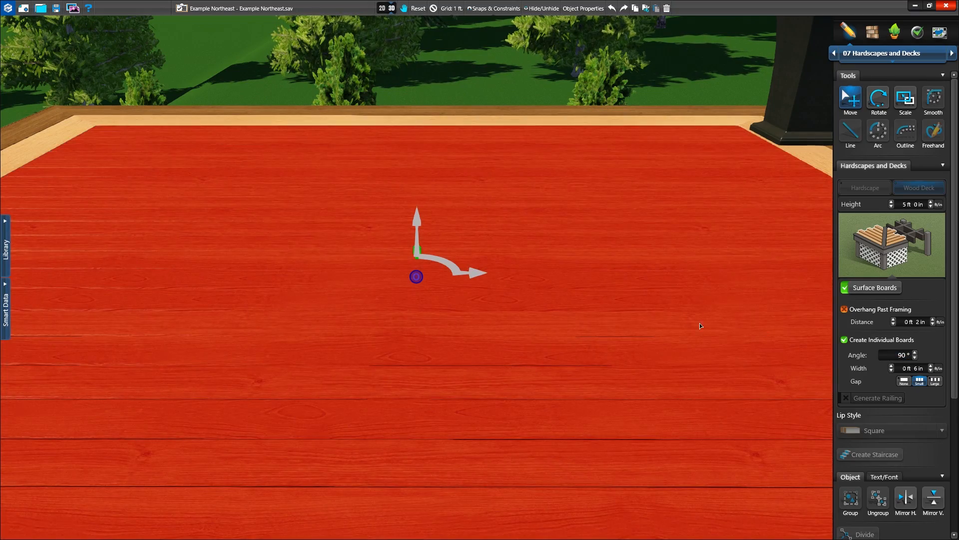
scroll(623, 338, "down", 3)
right_click_drag(547, 396, 397, 358)
middle_click_drag(397, 358, 448, 357)
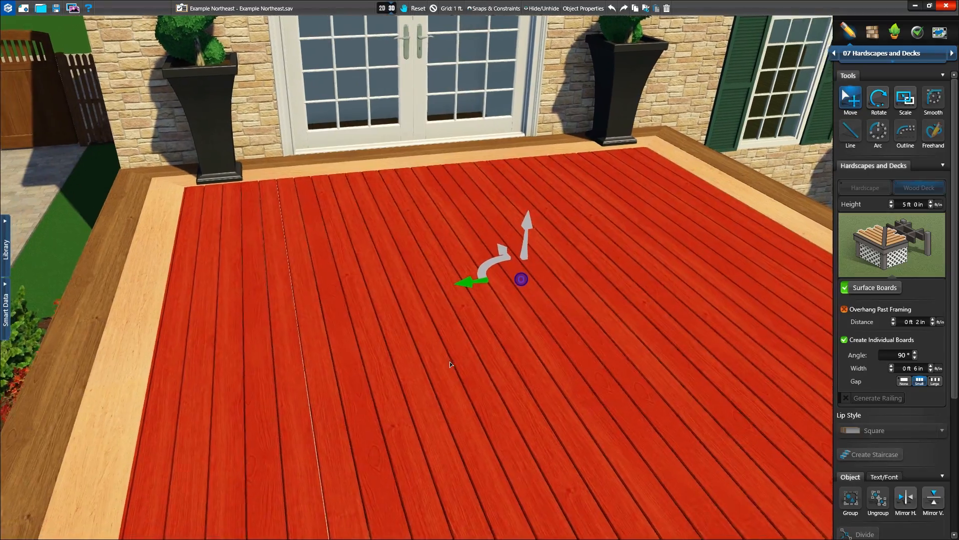
scroll(463, 288, "down", 2)
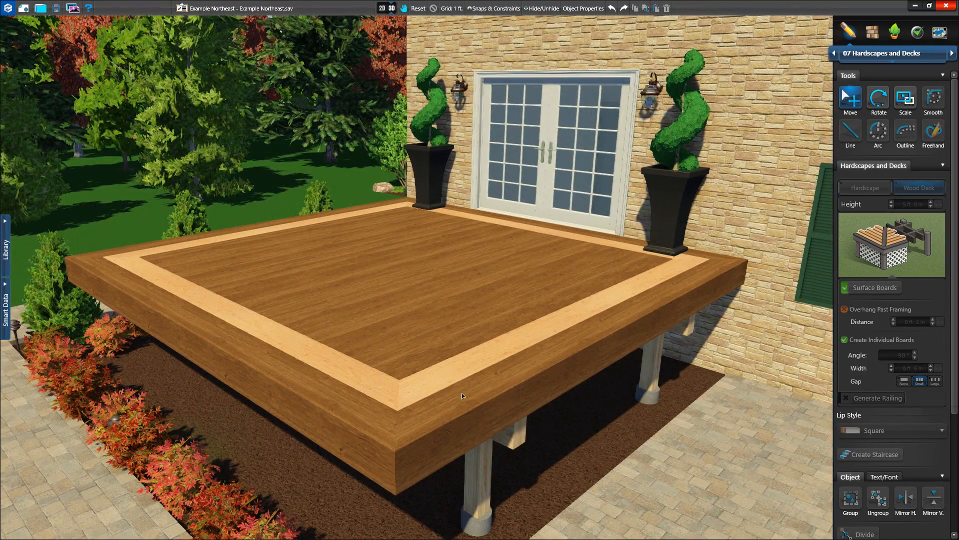
Step: Try a single mitered board on the deck border, restore two, and remove the mitered boards by the house
left_click(464, 395)
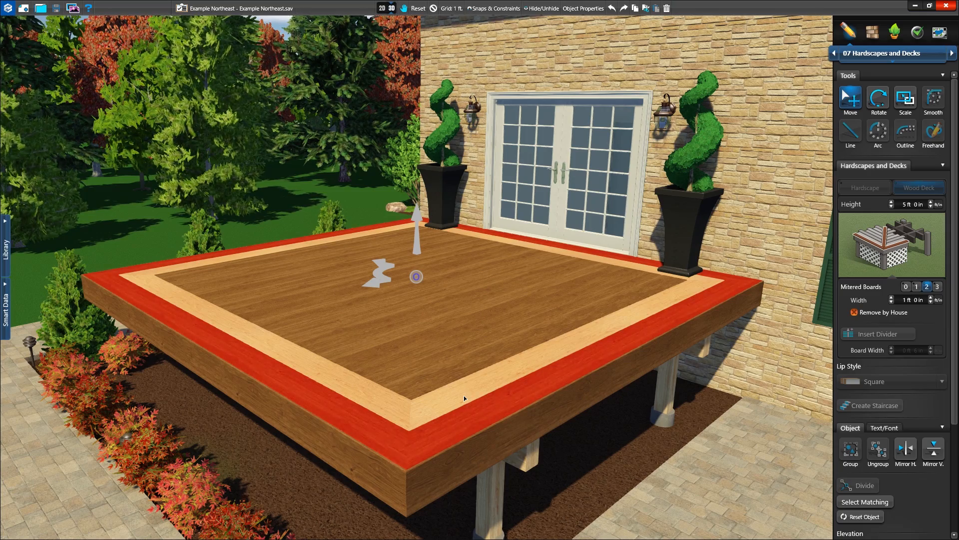
left_click(907, 287)
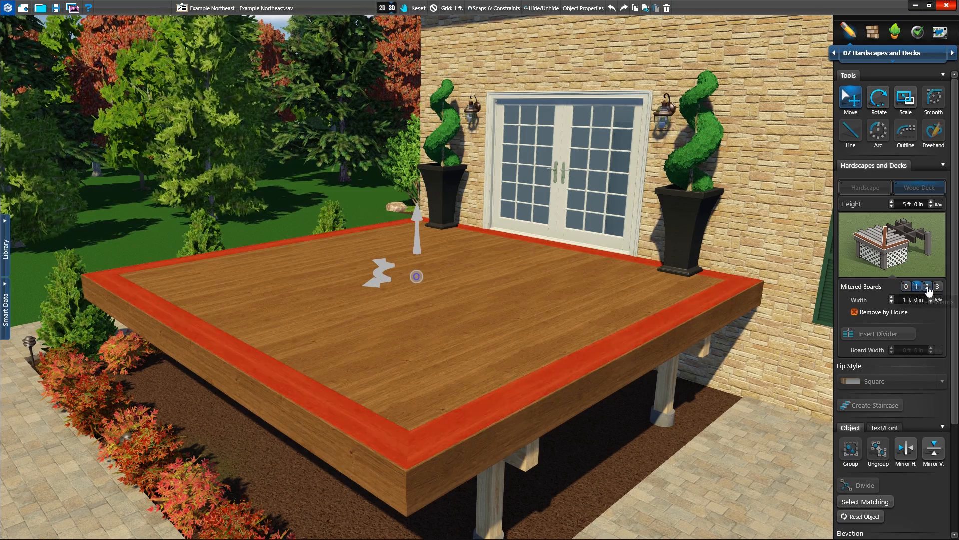
left_click(927, 288)
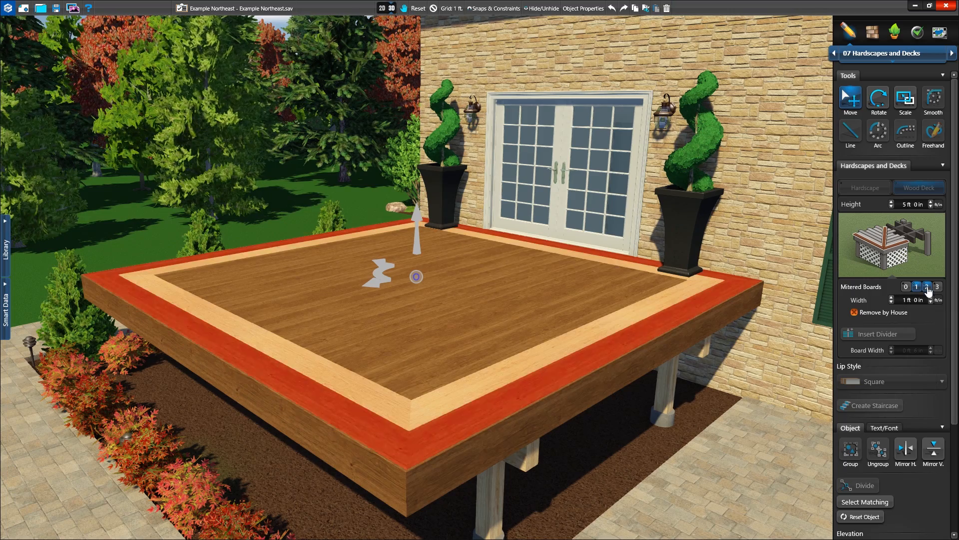
left_click(890, 311)
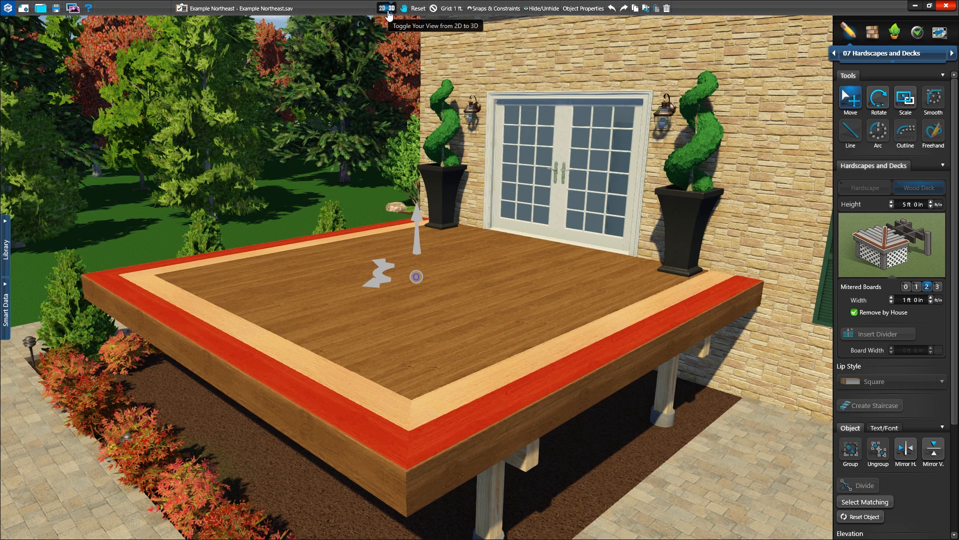
Step: Insert a divider through the middle of the deck in the 2D plan, running from the house wall to the outer edge
left_click(389, 8)
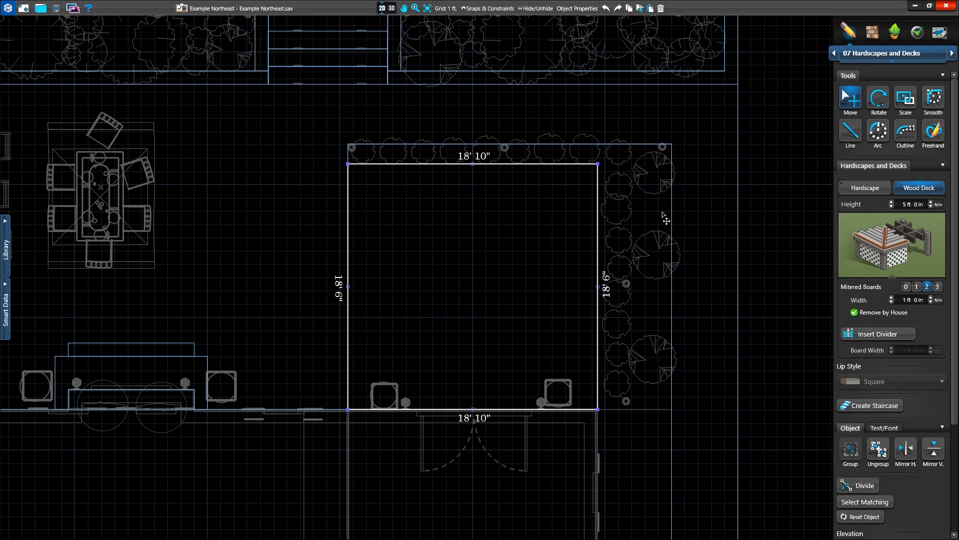
left_click(882, 334)
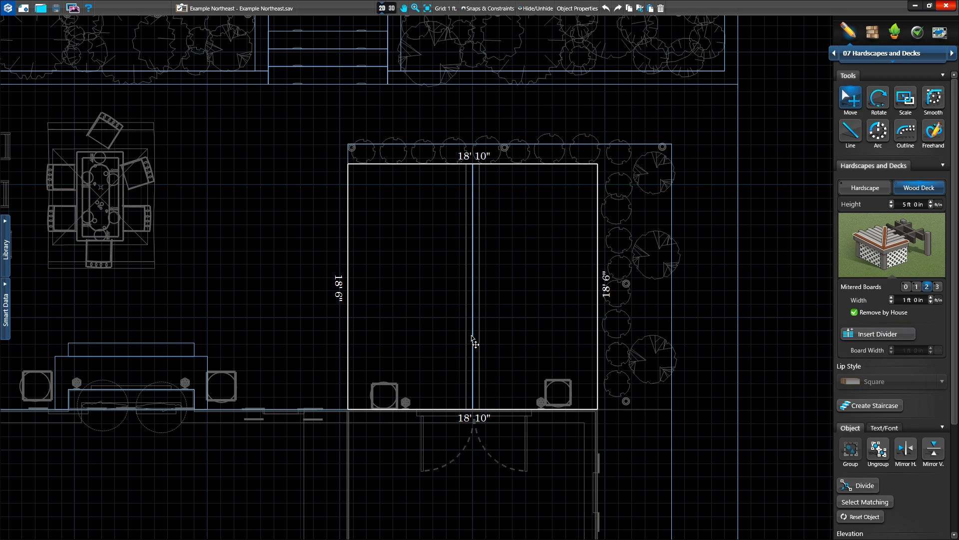
left_click(471, 334)
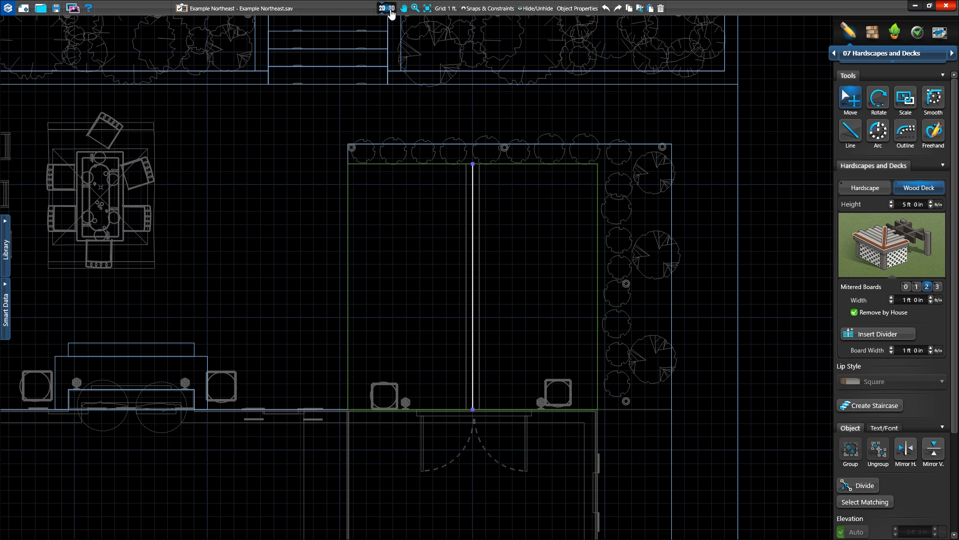
Step: Select the surface boards on one side of the divider in 3D and examine the framing underneath the deck
left_click(391, 9)
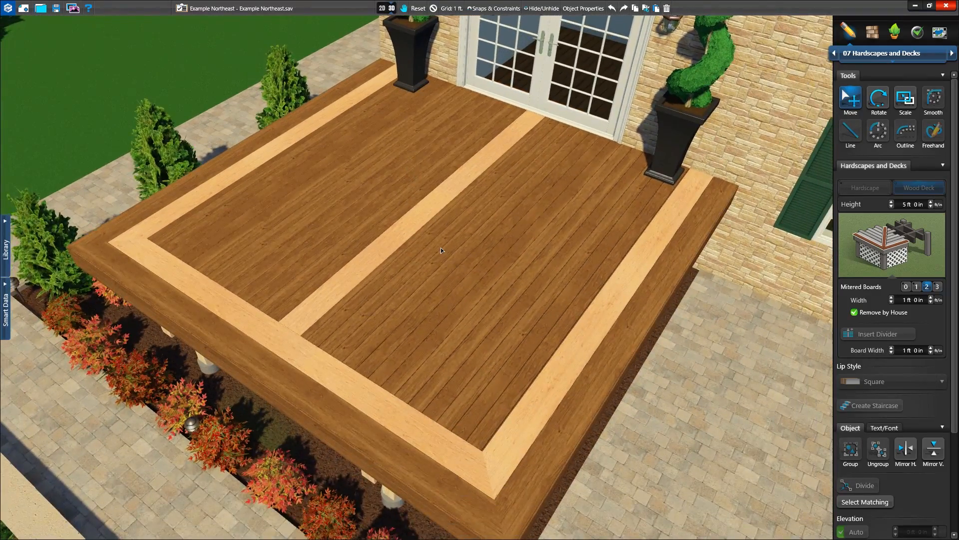
left_click(440, 249)
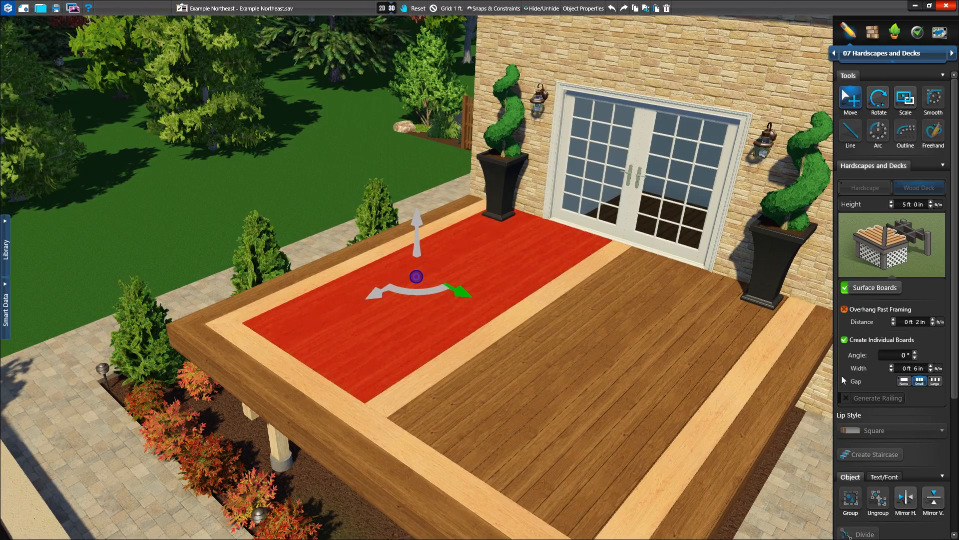
right_click_drag(637, 389, 527, 194)
scroll(543, 363, "up", 3)
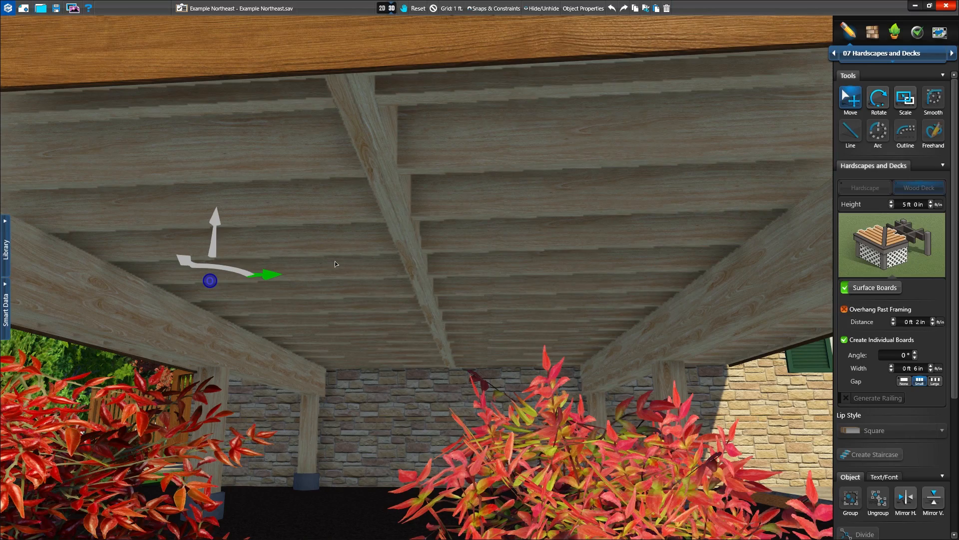
right_click_drag(470, 288, 422, 330)
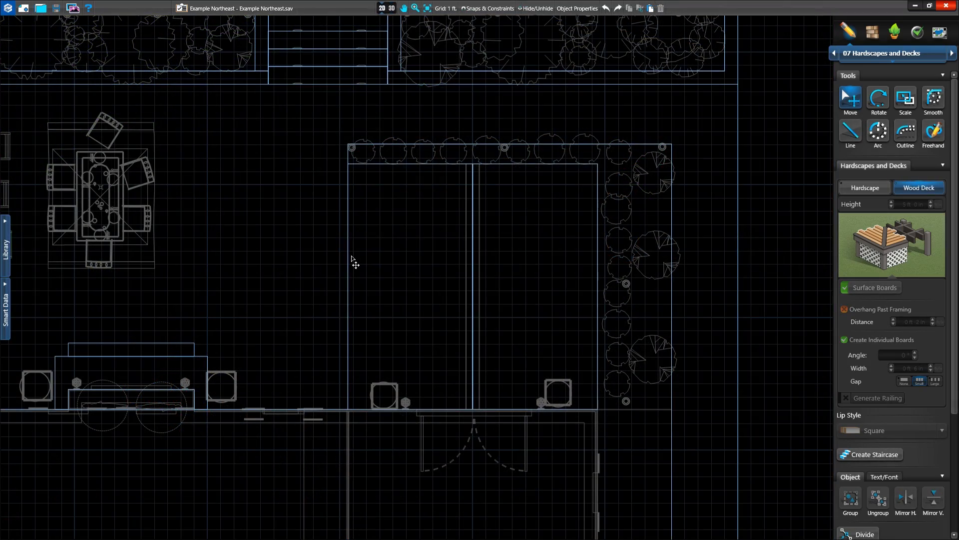
Step: Widen the deck in the 2D plan by moving its left edge outward, and return to the 3D view
left_click(348, 286)
left_click_drag(349, 285, 309, 284)
left_click(370, 88)
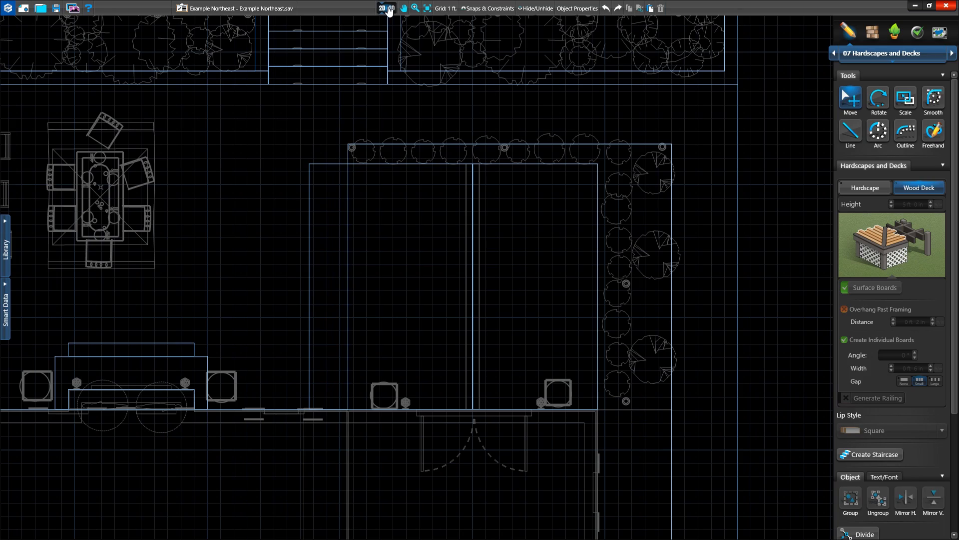
left_click(390, 8)
Step: Turn off the widened deck's surface boards and inspect the joists and divider framing
left_click(516, 320)
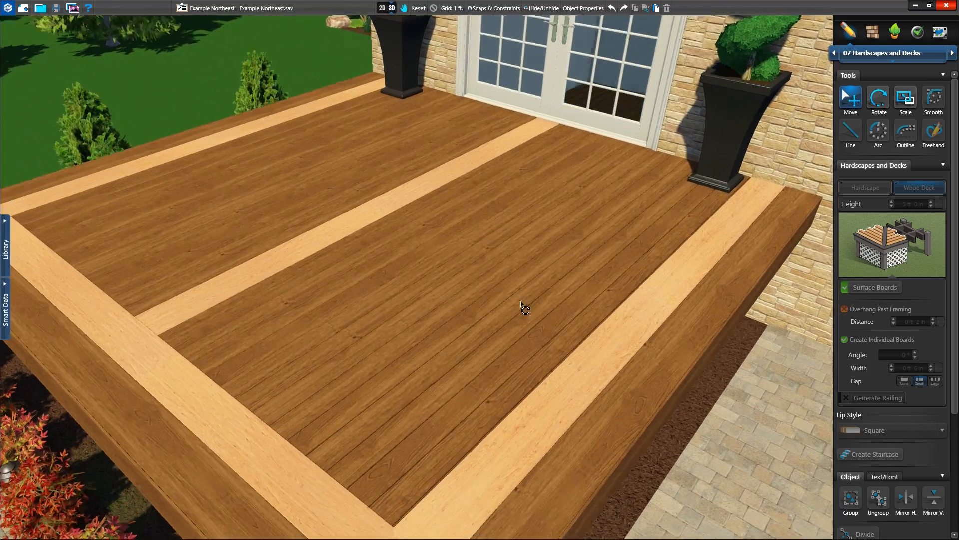
right_click_drag(521, 302, 521, 306)
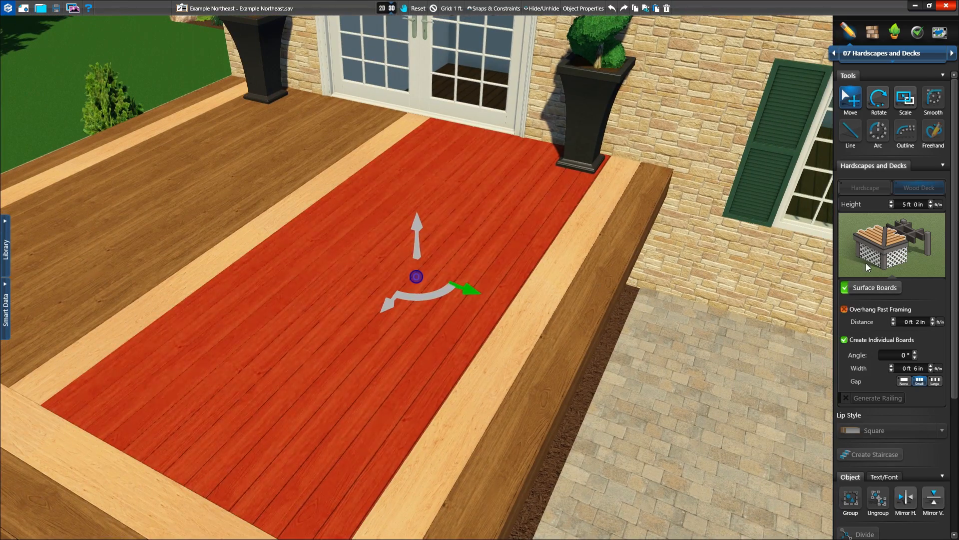
left_click(870, 289)
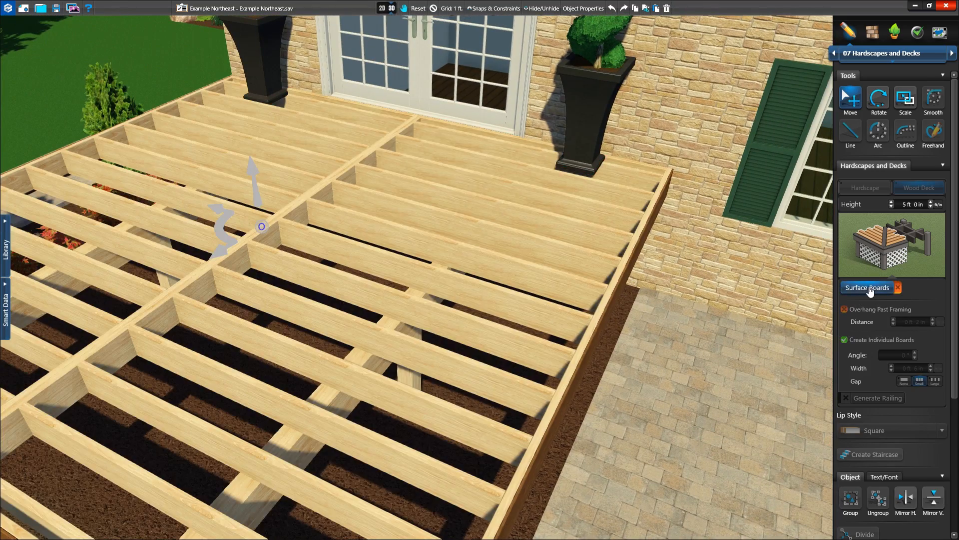
right_click_drag(427, 300, 361, 293)
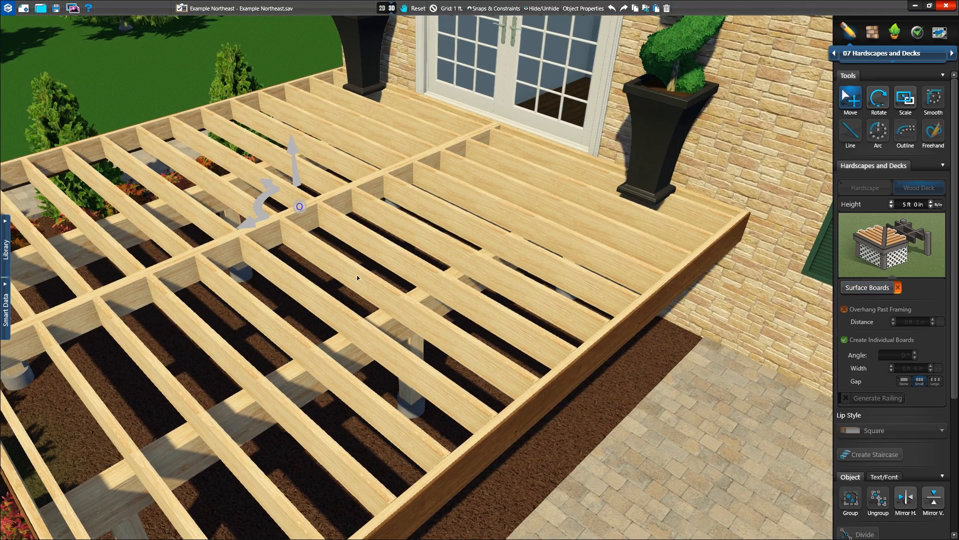
Step: Select one of the deck's joists and toggle the joists and the rim joists off and back on
left_click(357, 278)
right_click_drag(359, 293, 362, 265)
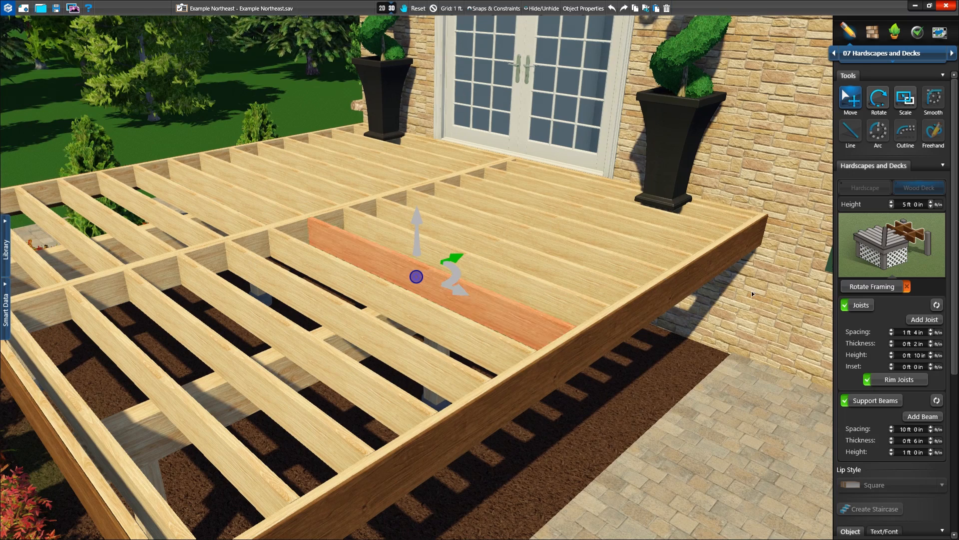
left_click(858, 306)
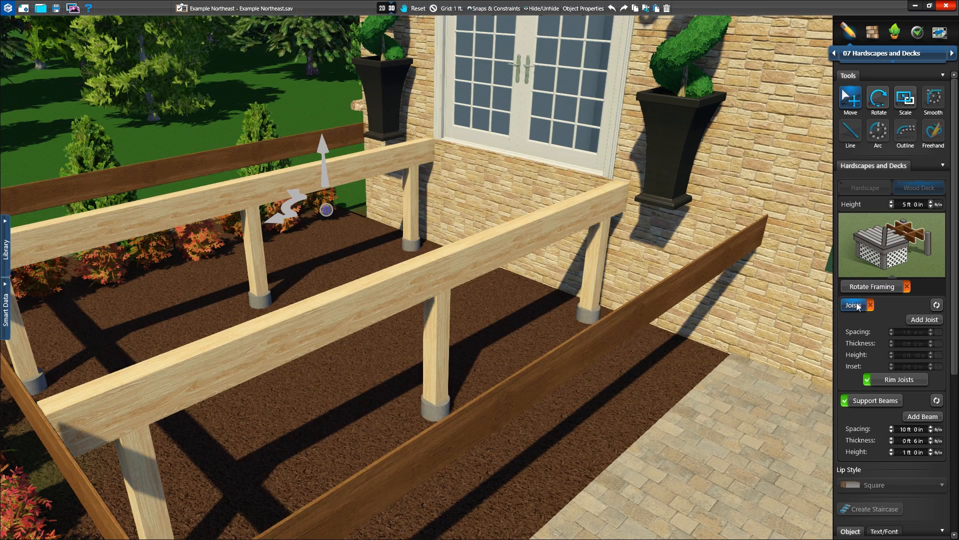
left_click(857, 307)
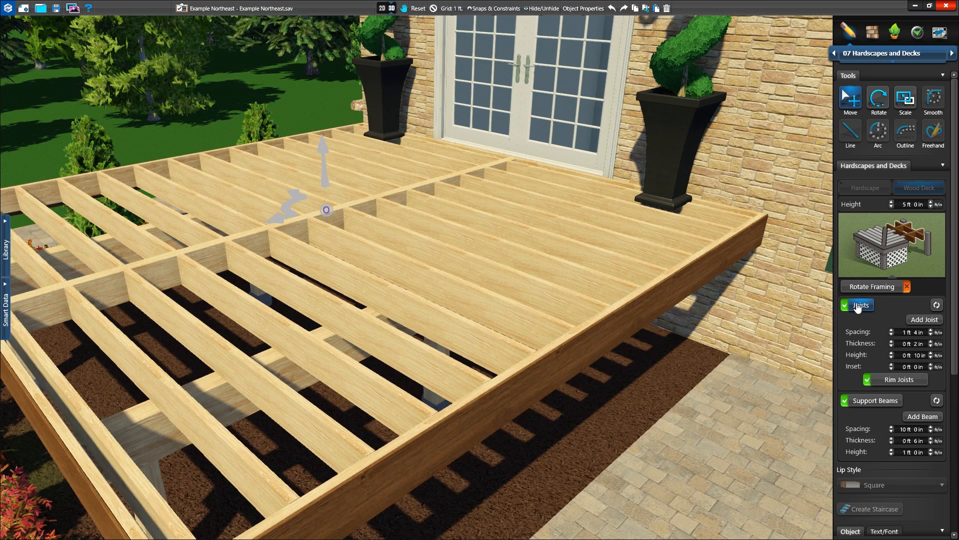
left_click(890, 379)
left_click(889, 380)
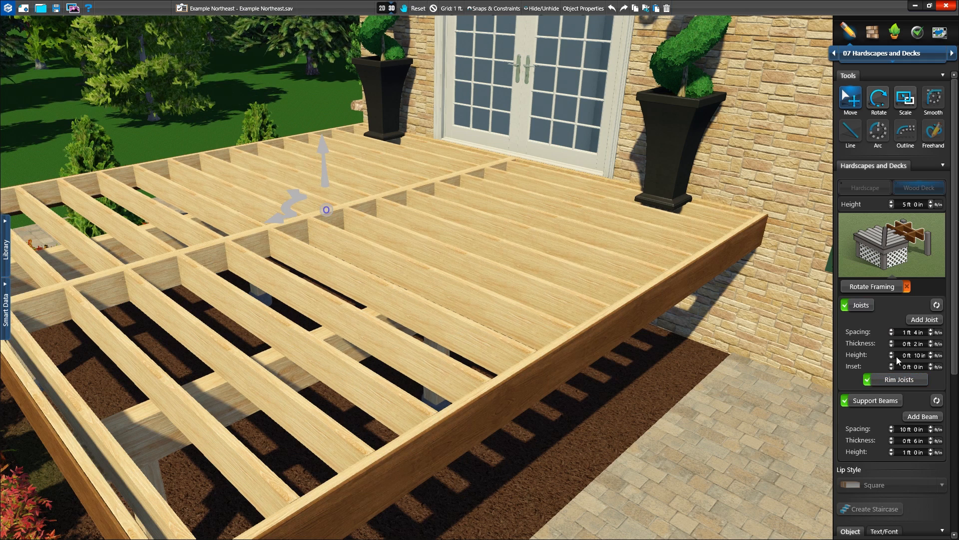
Step: Raise the joist inset to 3 in and return it to 0 in
left_click(930, 364)
left_click(931, 364)
left_click(930, 365)
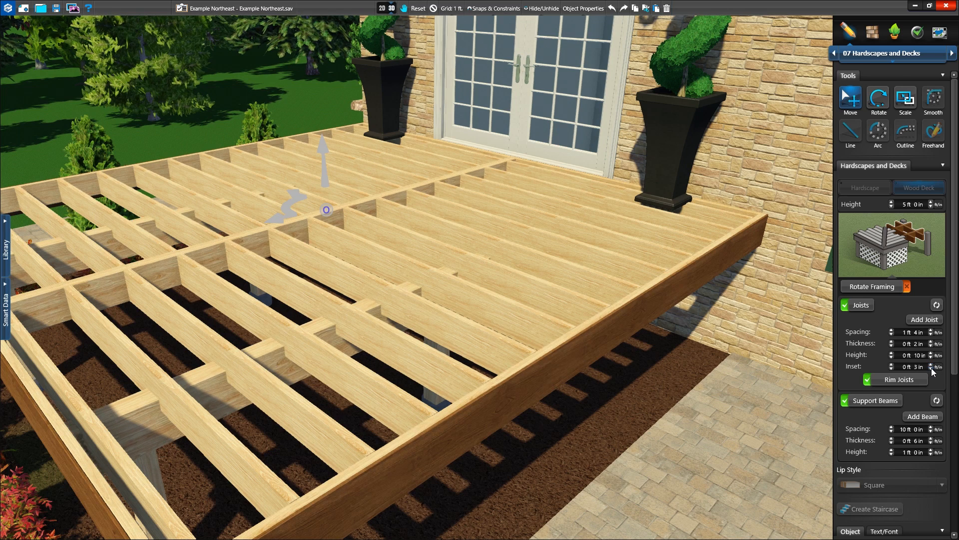
left_click(932, 369)
left_click(932, 369)
left_click(932, 369)
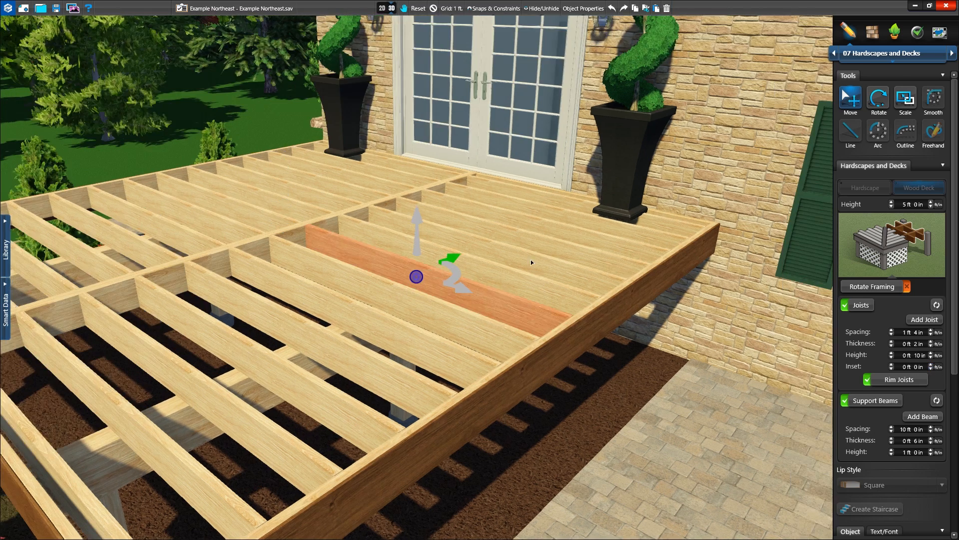
Step: Move the selected joist along the deck toward its outer edge and add an extra joist to the framing
right_click_drag(530, 260, 471, 274)
left_click_drag(472, 270, 450, 272)
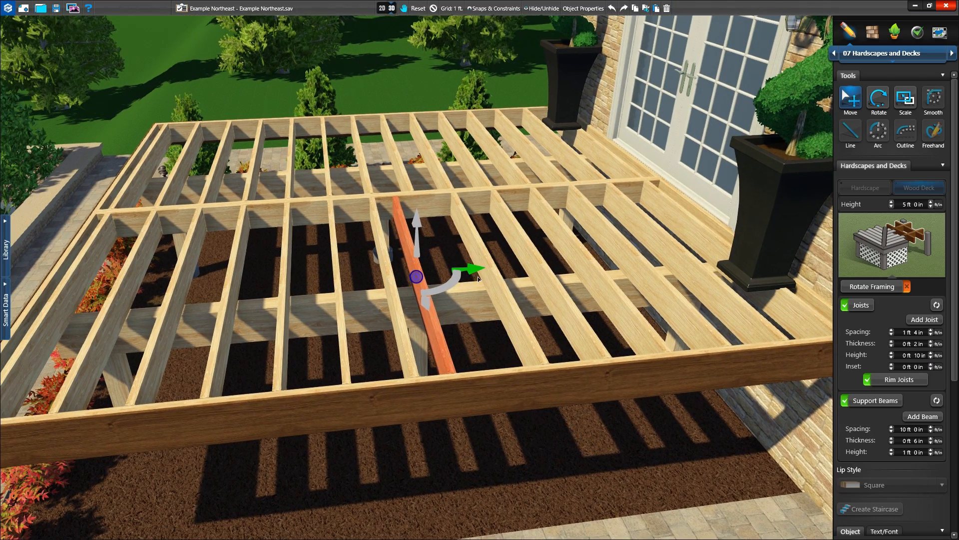
left_click(906, 319)
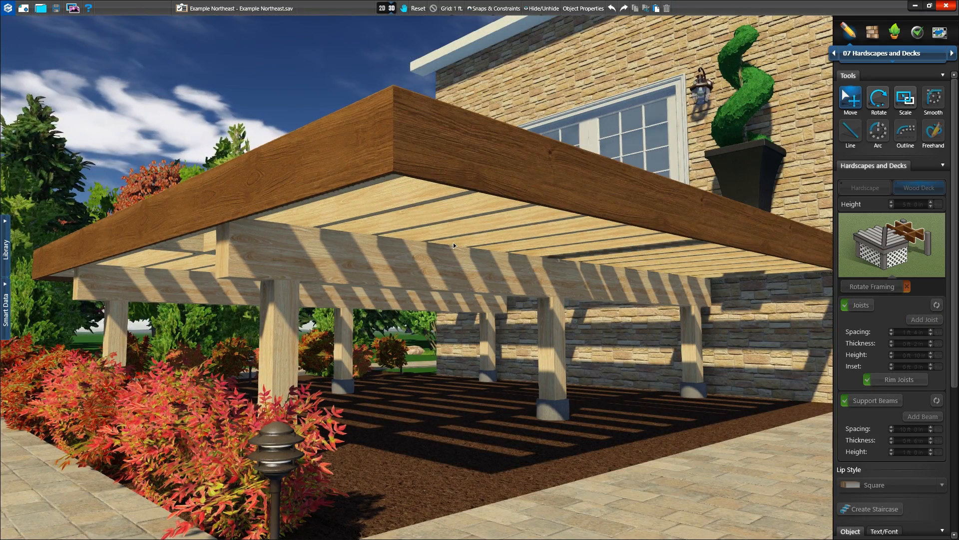
Step: Select a support beam under the deck and reduce the beam spacing to 6 ft
left_click(455, 274)
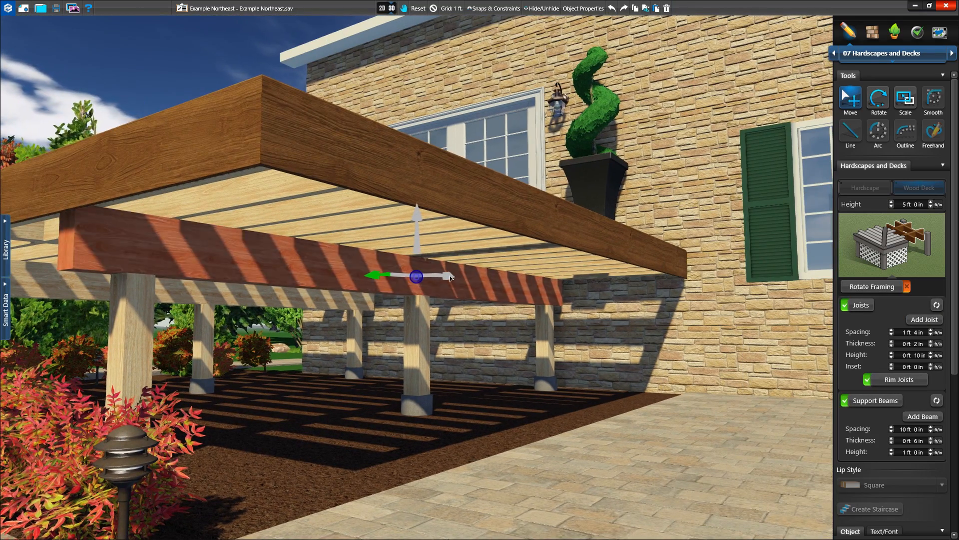
scroll(497, 323, "down", 2)
middle_click_drag(497, 325, 543, 342)
left_click(892, 430)
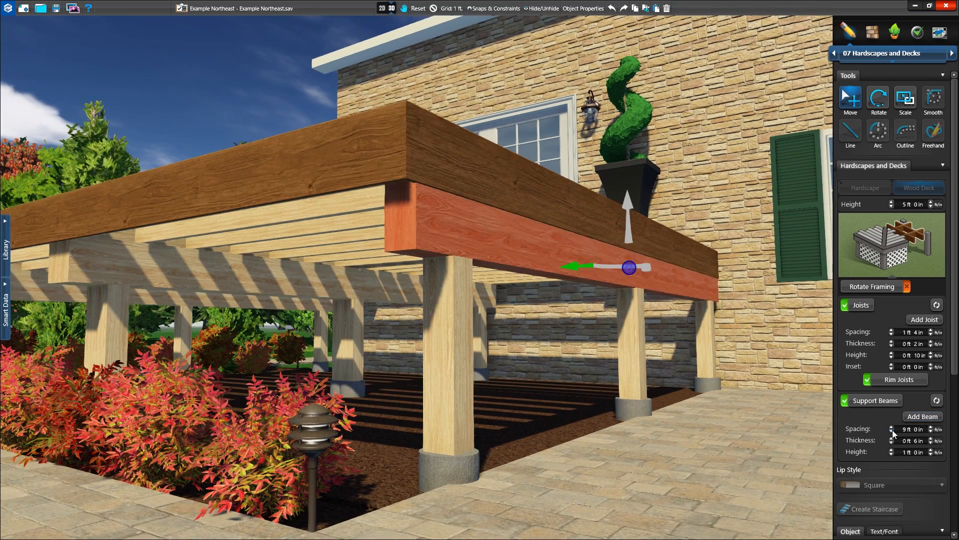
left_click(892, 431)
left_click(892, 430)
left_click(892, 431)
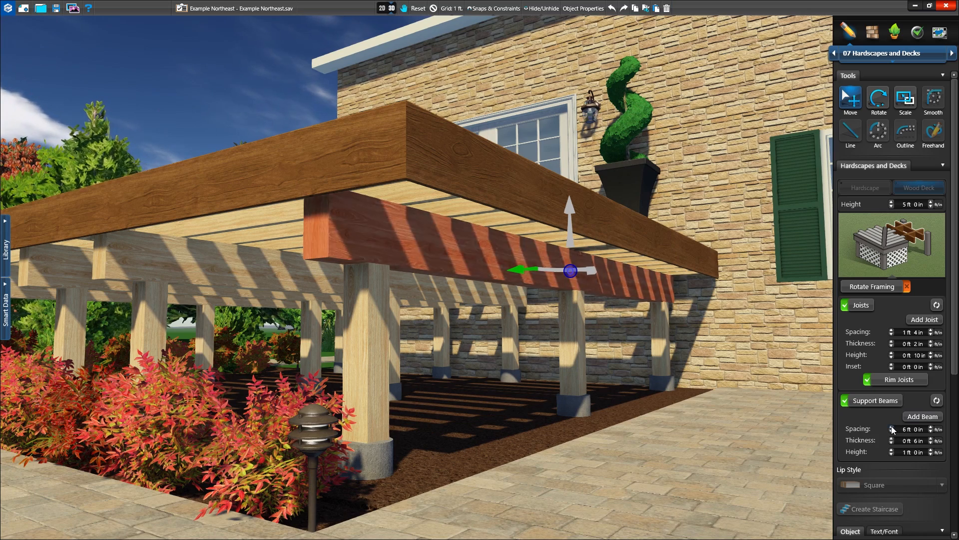
Step: Return the support beam spacing to 10 ft and reset the joists to their default layout
left_click(891, 426)
left_click(892, 426)
left_click(891, 427)
left_click(892, 426)
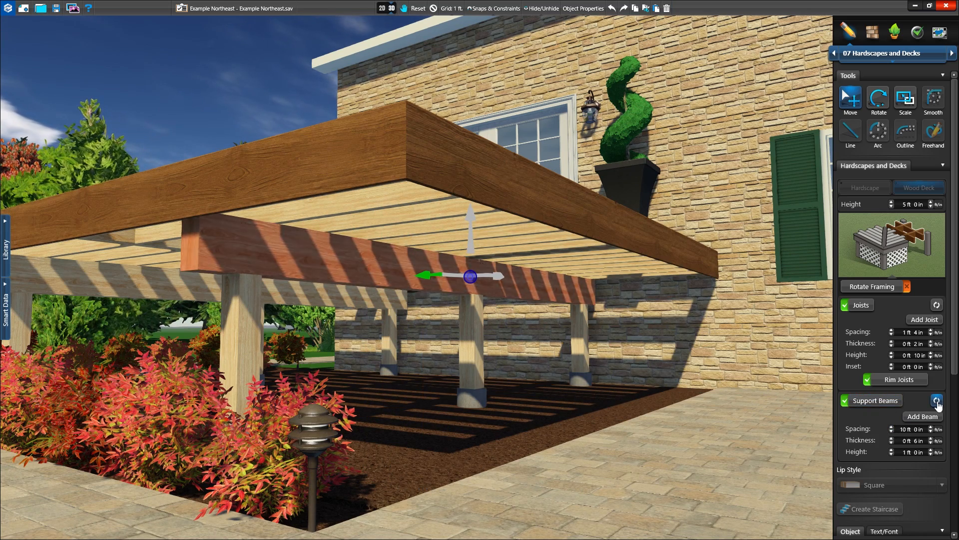
left_click(547, 260)
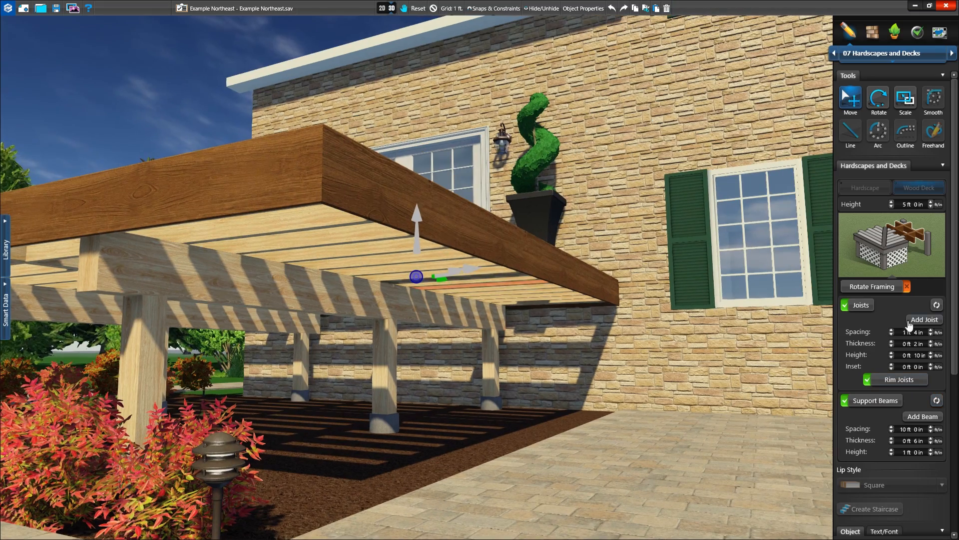
left_click(935, 307)
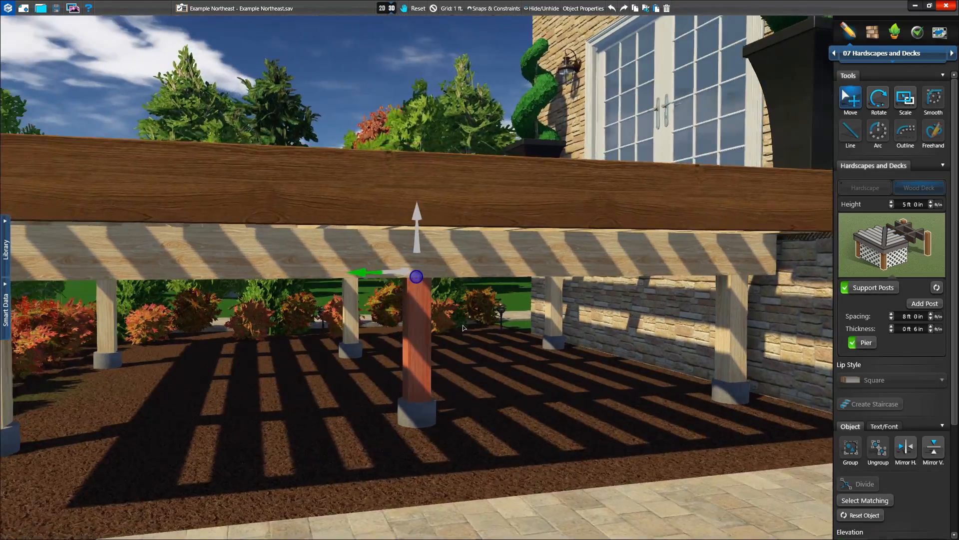
Step: Toggle the support posts off and on, and try a 6 ft post spacing before returning it to 8 ft
scroll(463, 328, "down", 3)
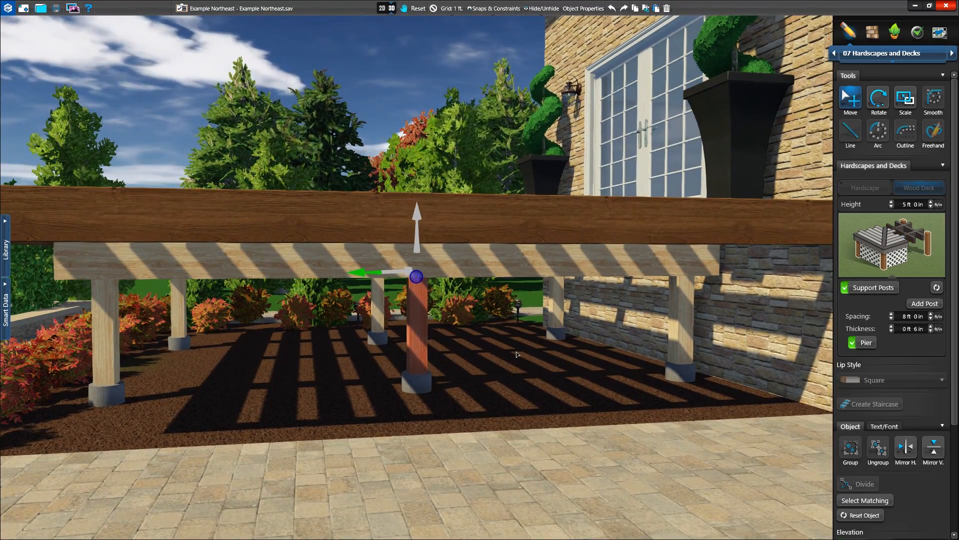
left_click(867, 292)
left_click(867, 292)
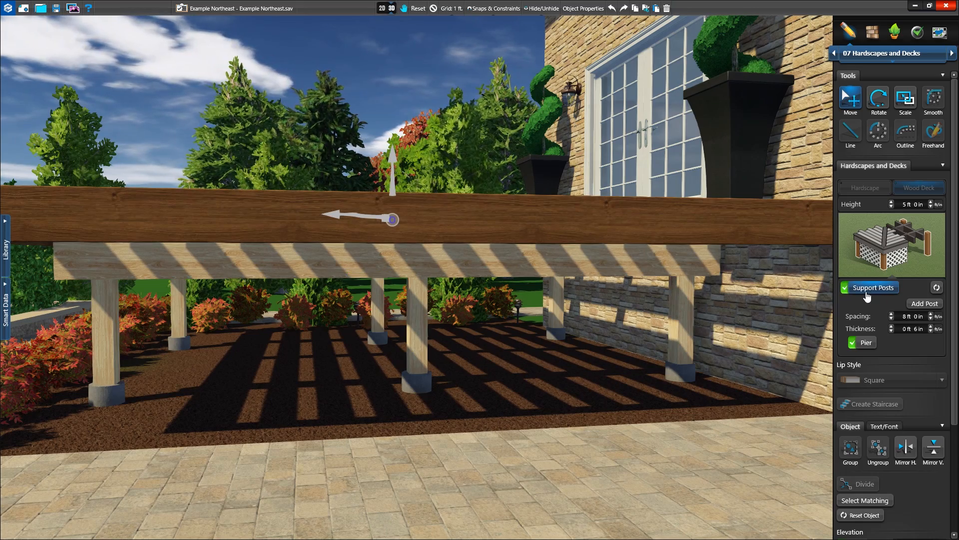
left_click(892, 319)
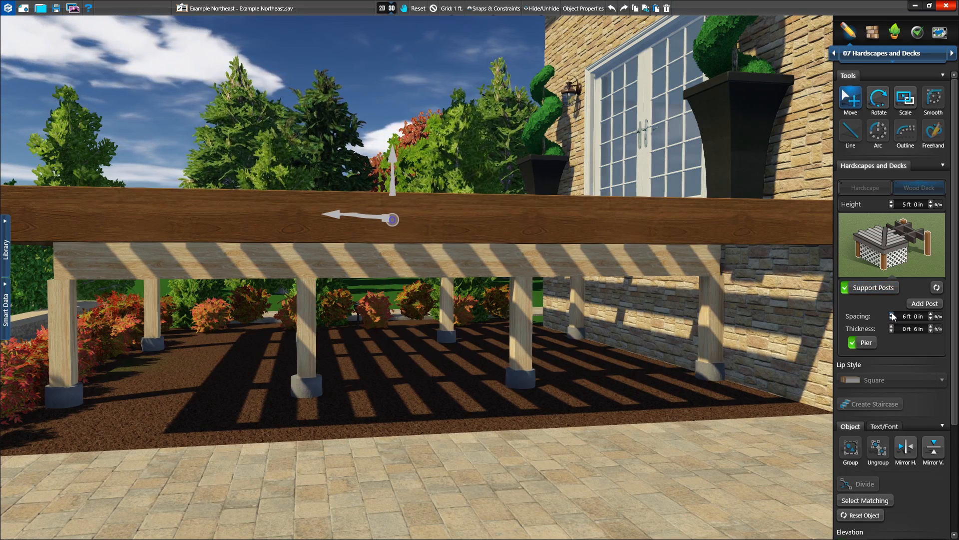
left_click(892, 315)
left_click(892, 314)
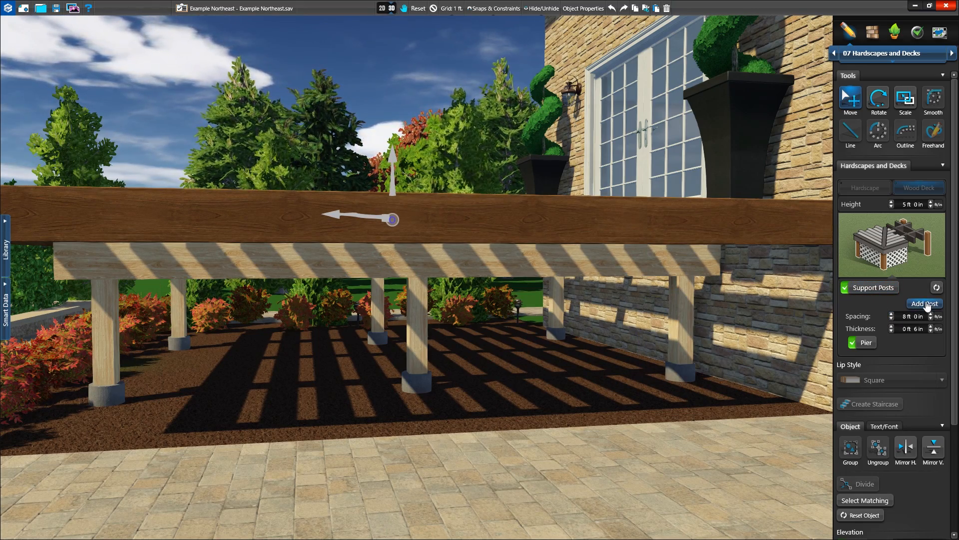
Step: Select the middle support post, try moving it along the beam, and toggle the post piers off and back on
left_click(418, 304)
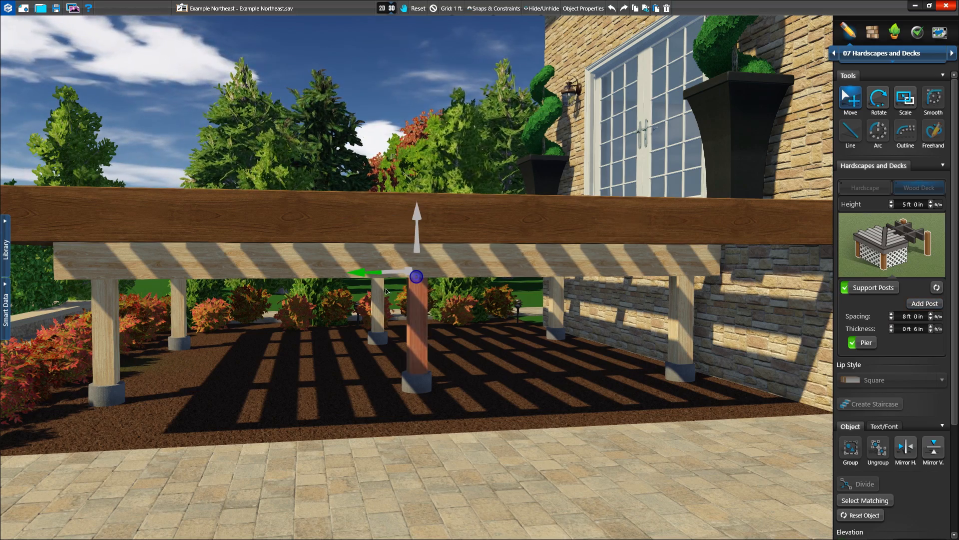
mouse_move(355, 273)
left_mouse_down()
mouse_move(225, 273)
mouse_move(365, 273)
mouse_move(356, 275)
left_mouse_up()
left_click(868, 345)
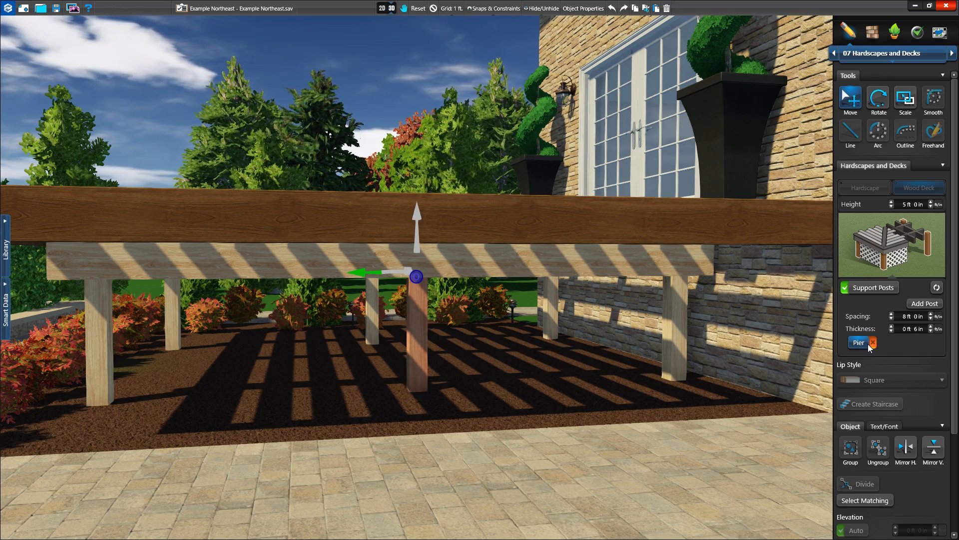
left_click(868, 345)
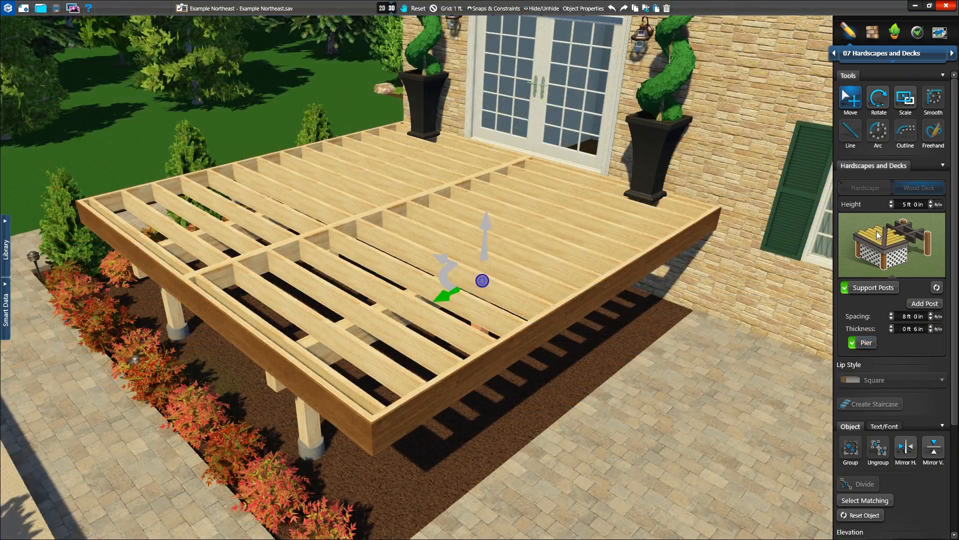
Step: Turn the deck's surface boards back on
left_click(878, 235)
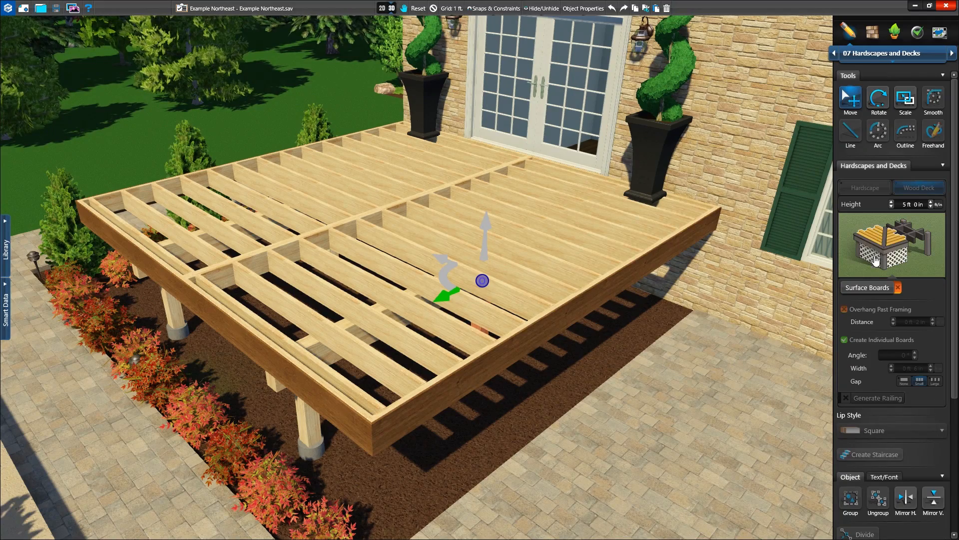
left_click(865, 287)
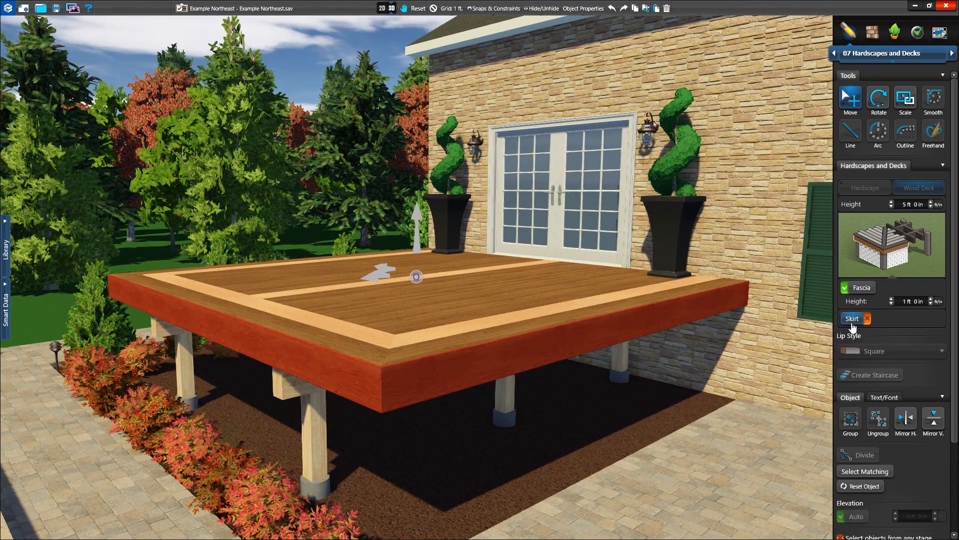
Step: Enable the deck's skirt and toggle its fascia off and back on
left_click(854, 319)
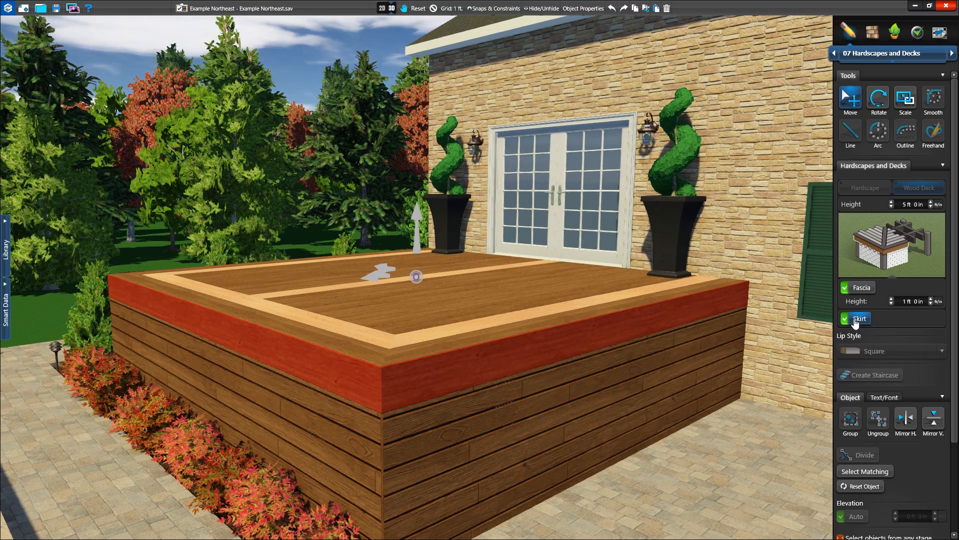
left_click(867, 290)
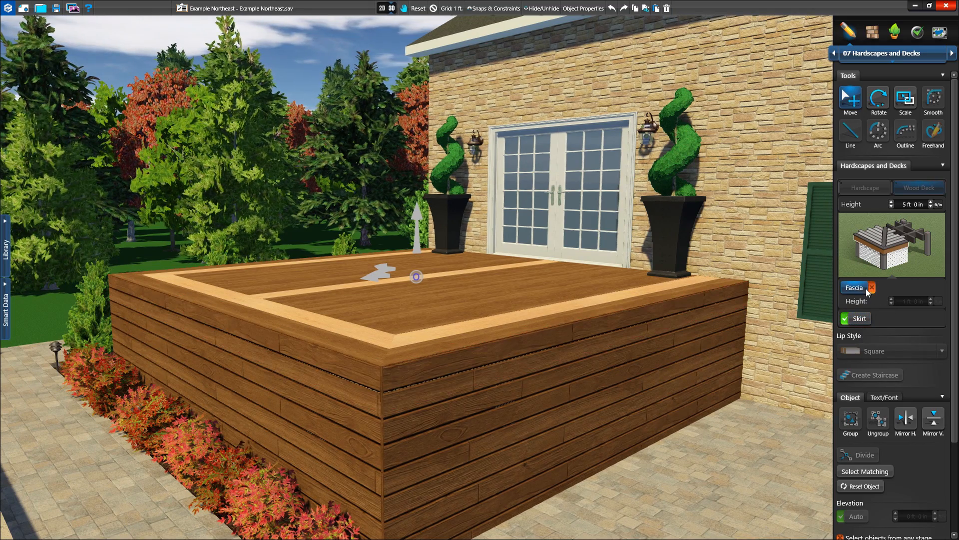
left_click(865, 289)
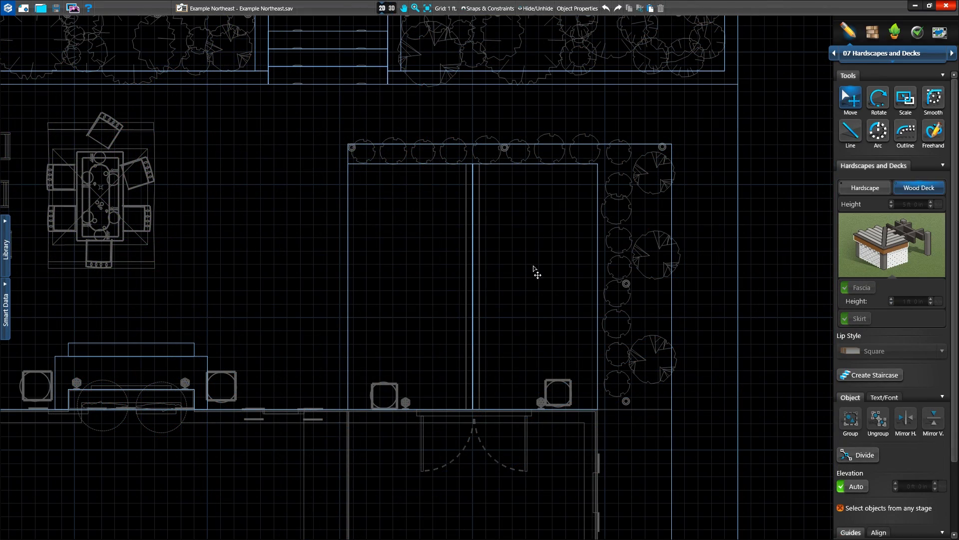
Step: Create a staircase on the deck's left edge in the 2D plan, near the middle of that side, and return to 3D
left_click(870, 375)
left_click(349, 280)
left_click(392, 8)
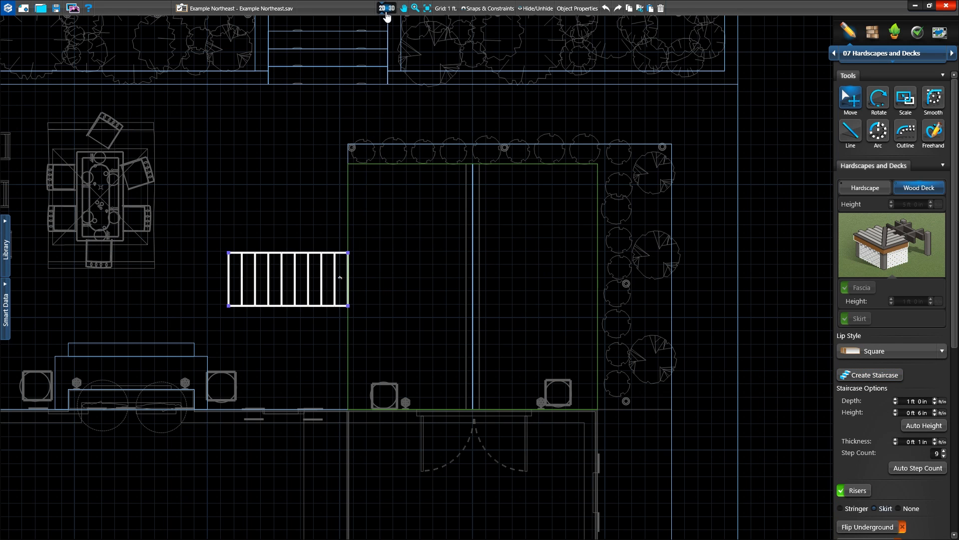
Step: Give the staircase stringer sides, trying the Solid stringer type before returning to Cut Out
left_click(954, 370)
left_click(865, 192)
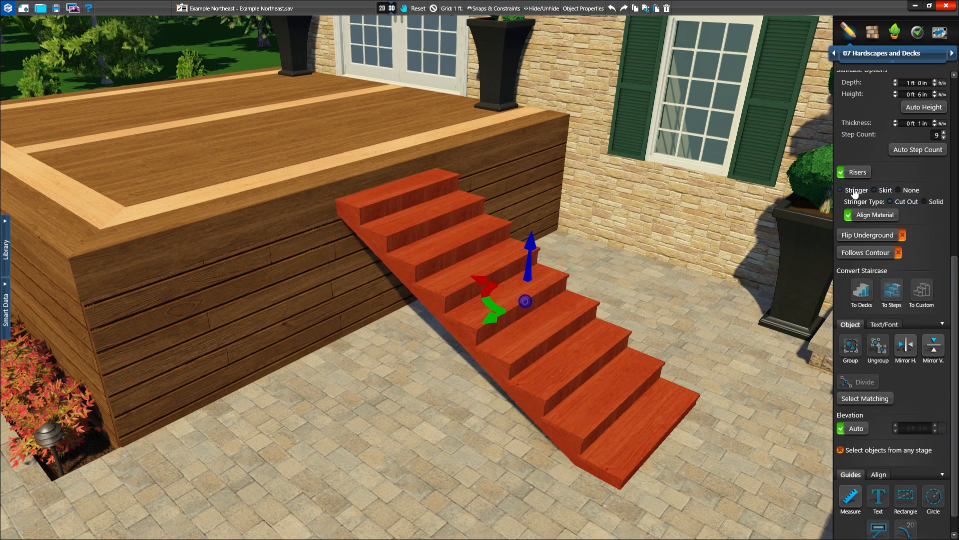
left_click(934, 202)
left_click(905, 202)
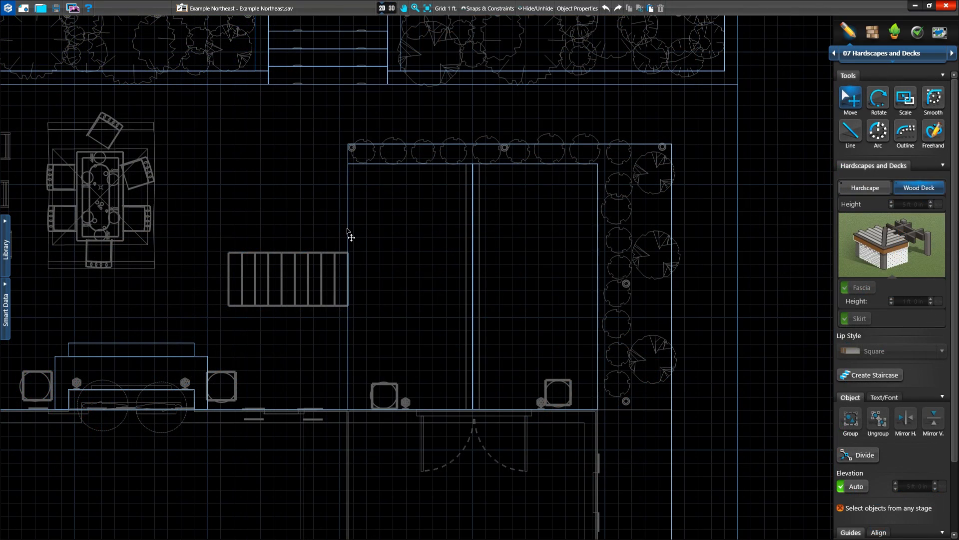
Step: Generate a railing around the deck and staircase from the selected deck in the 2D plan, and return to 3D
left_click(348, 234)
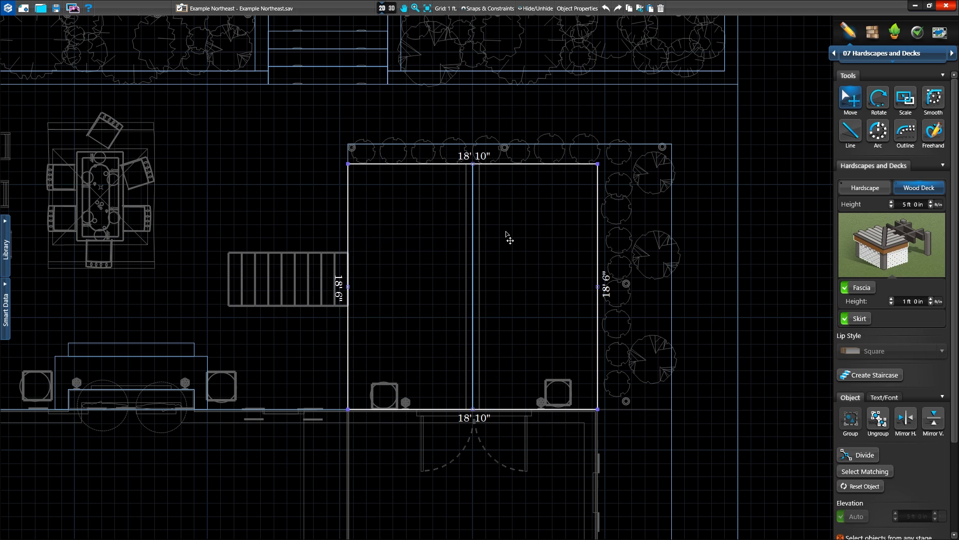
left_click(878, 235)
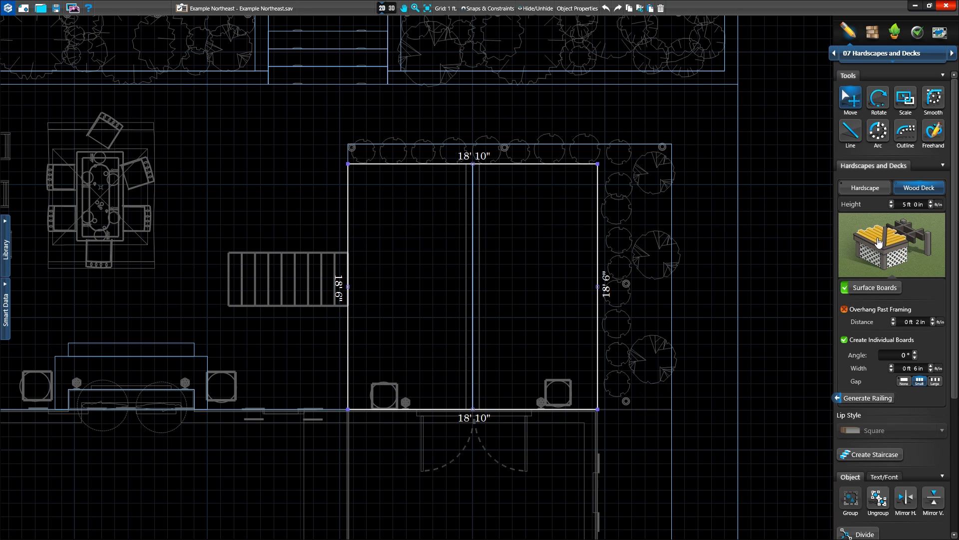
left_click(868, 398)
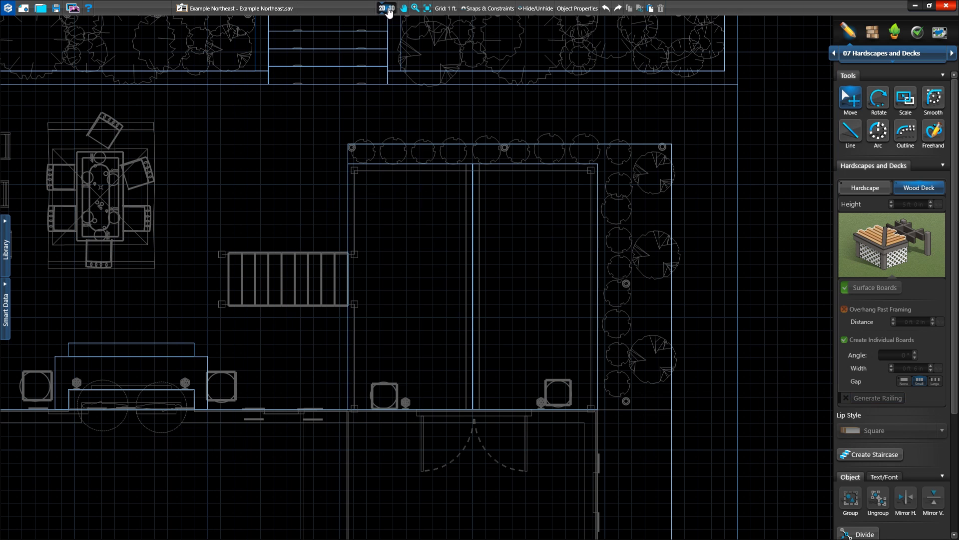
left_click(390, 9)
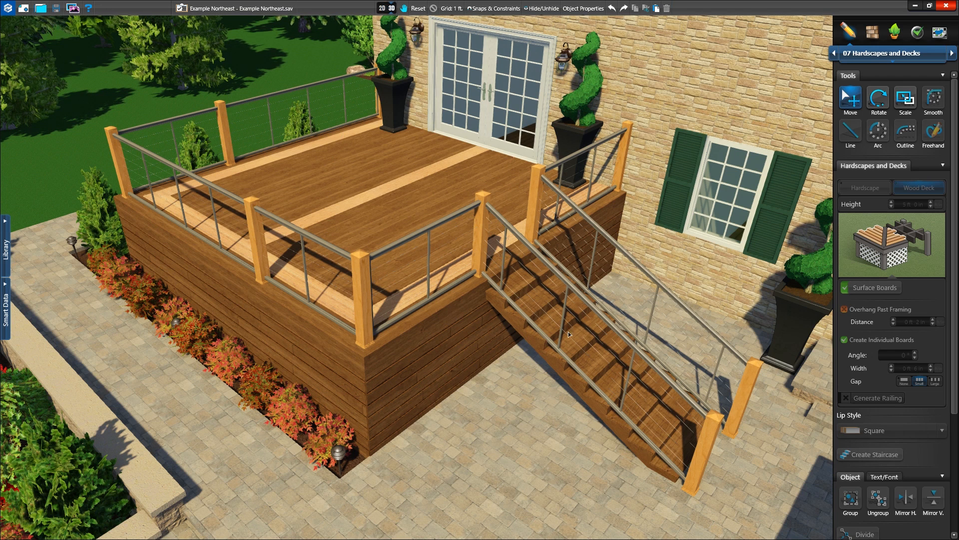
Step: Switch to the 03 Walls, Fences and Railing stage to look at the options for the generated railing
left_click(865, 54)
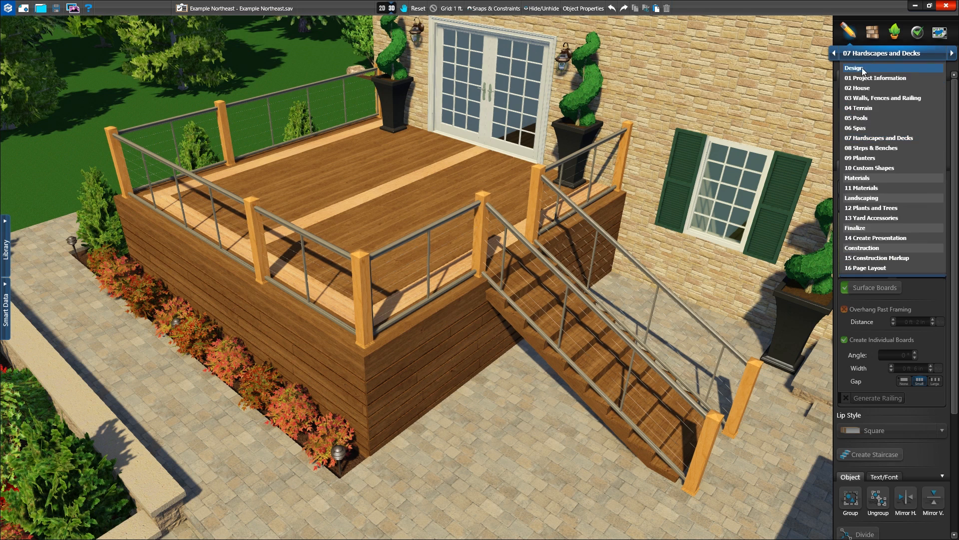
left_click(857, 99)
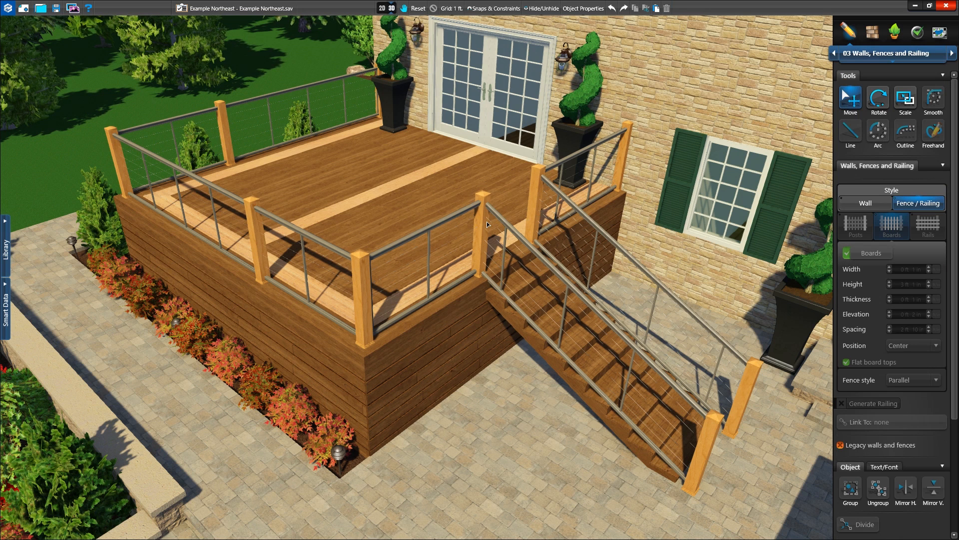
key("space")
left_click(450, 172)
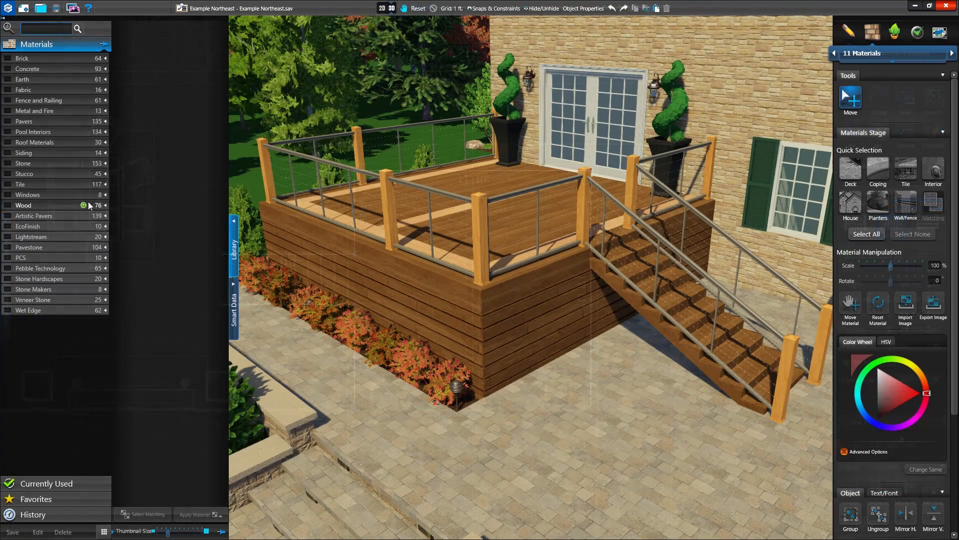
Step: Show the structural wood materials and try Beach Beige and Cappuccino on the deck's far board section before applying Chestnut
left_click(83, 206)
left_click(13, 226)
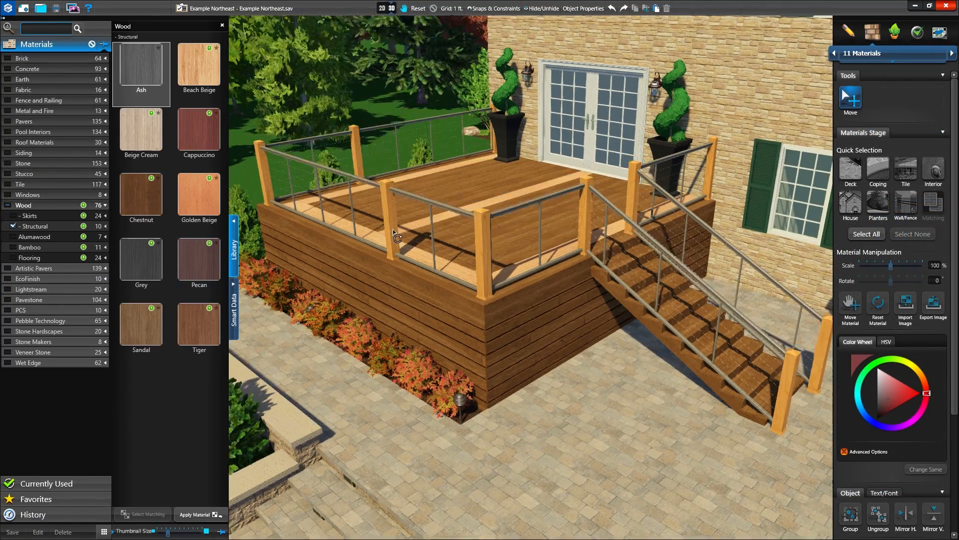
right_click_drag(392, 229, 417, 196)
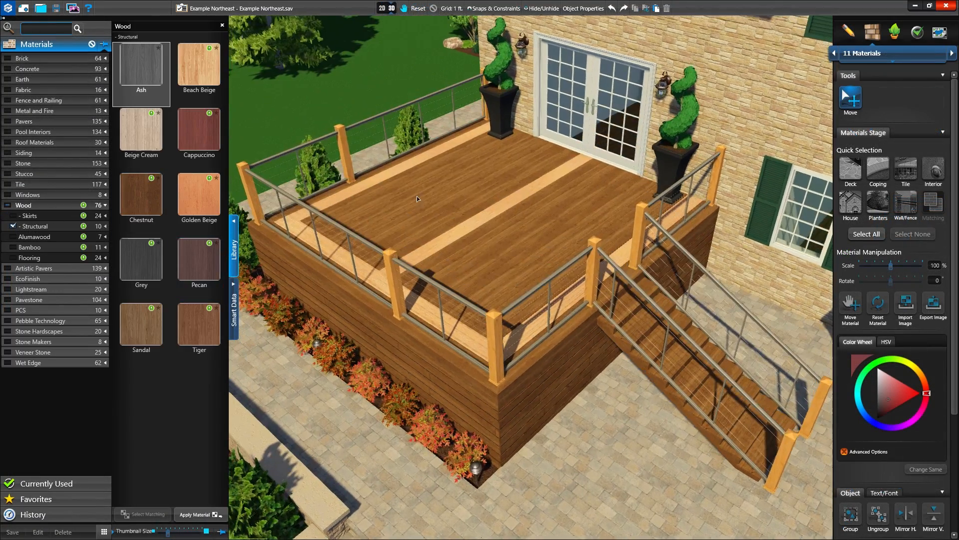
double_click(417, 196)
left_click(201, 64)
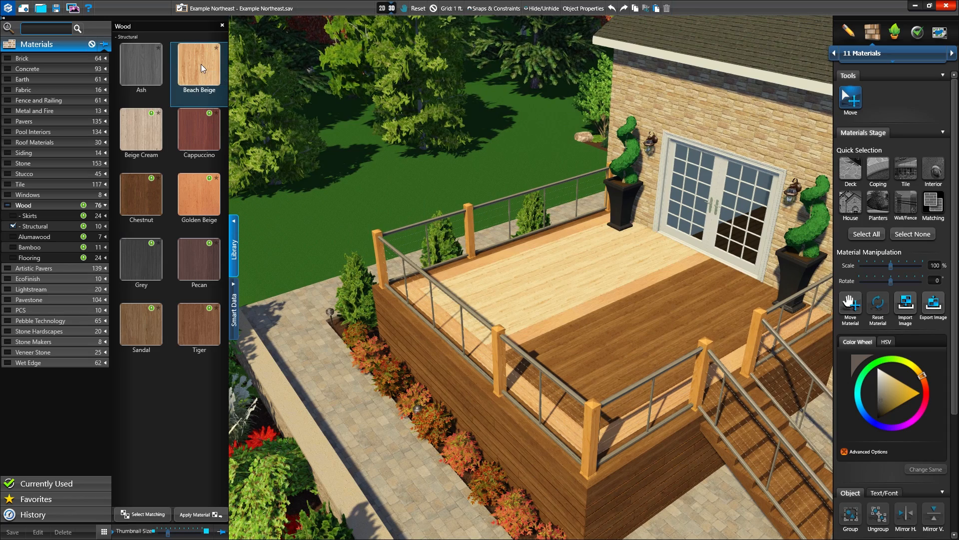
left_click(192, 129)
left_click(152, 195)
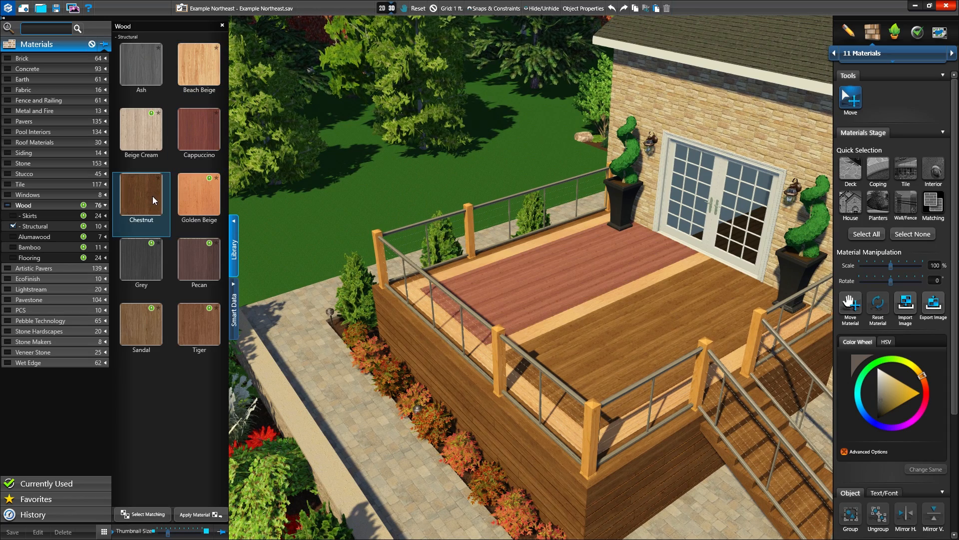
Step: Try Tiger and Pecan on the deck's centre divider strip before applying Beach Beige
double_click(550, 323)
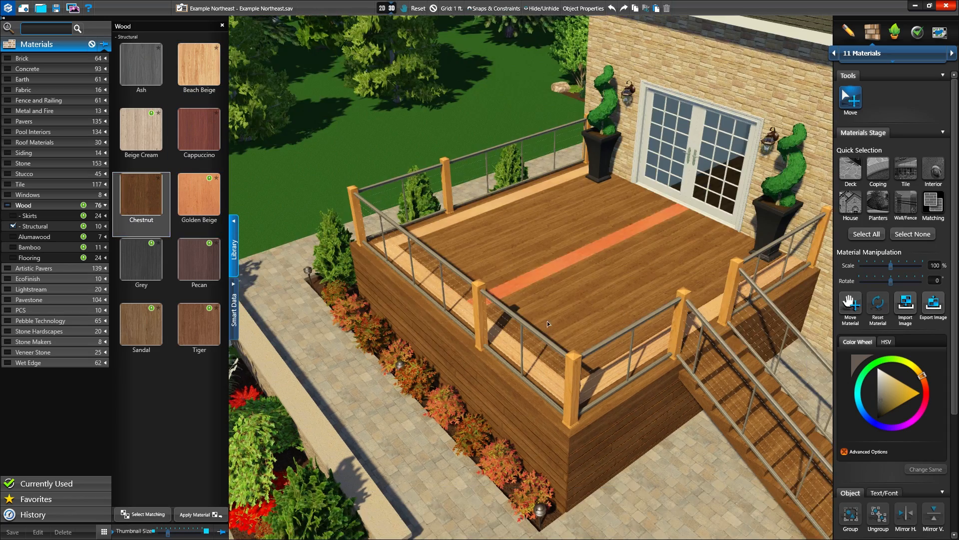
left_click(194, 325)
left_click(194, 287)
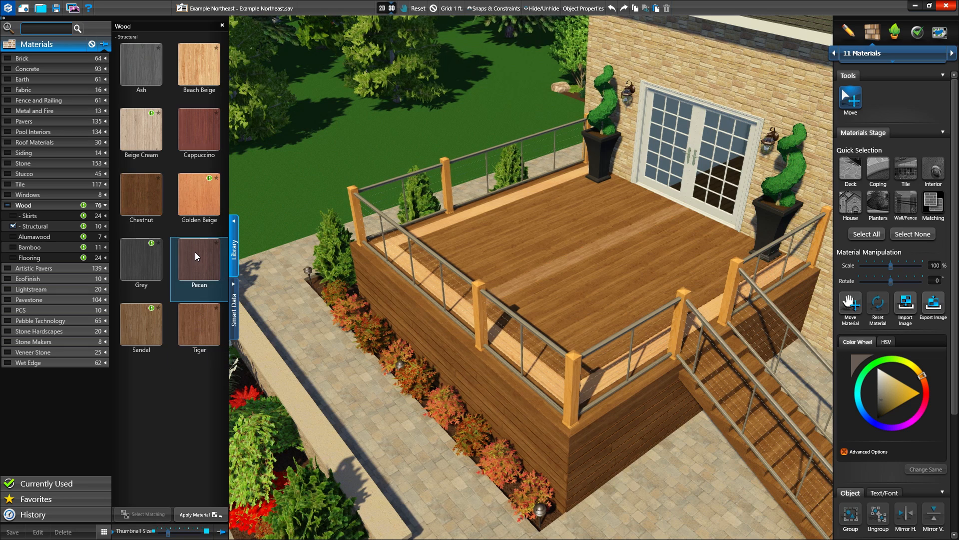
left_click(189, 78)
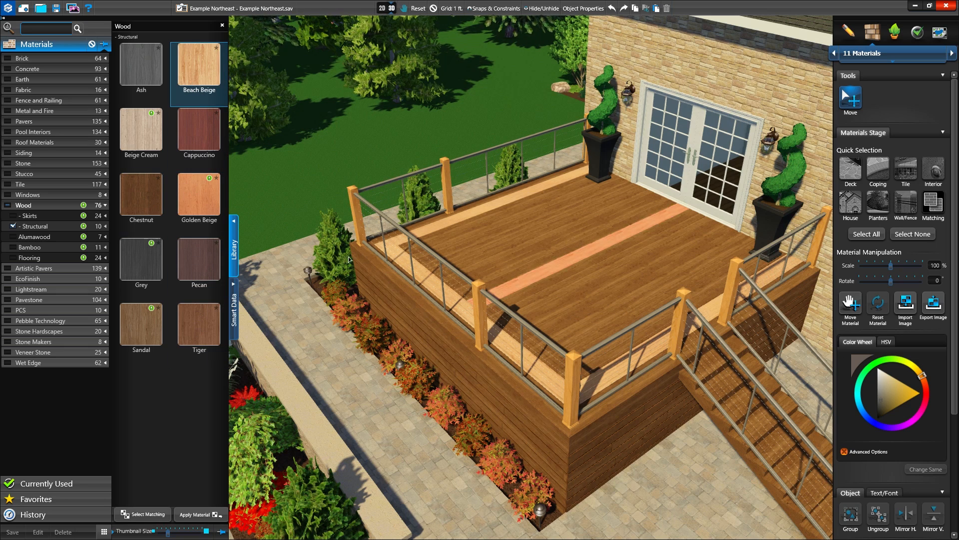
Step: Show the wood skirt materials instead of the structural ones and apply the brown open lattice to the deck's skirt, followed by the white lattice
double_click(454, 362)
left_click(13, 226)
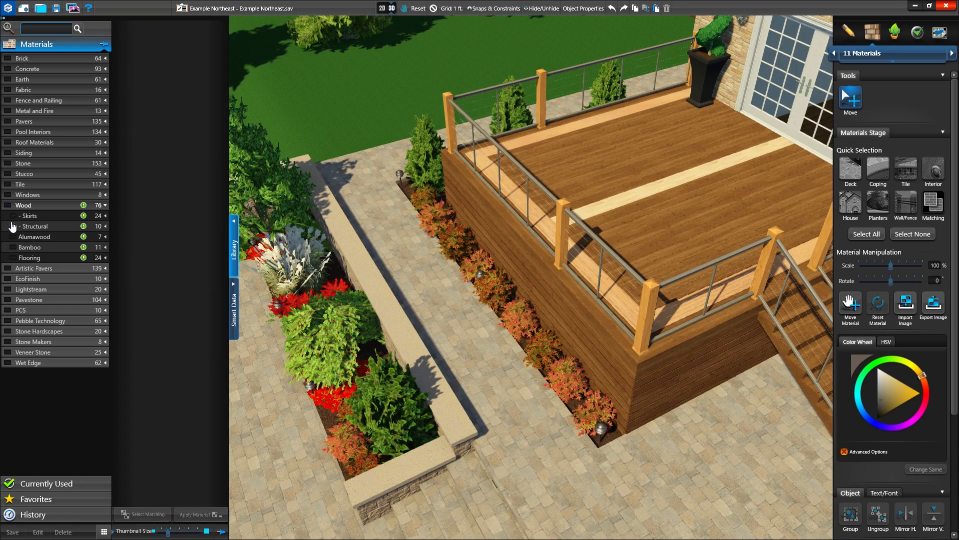
left_click(25, 218)
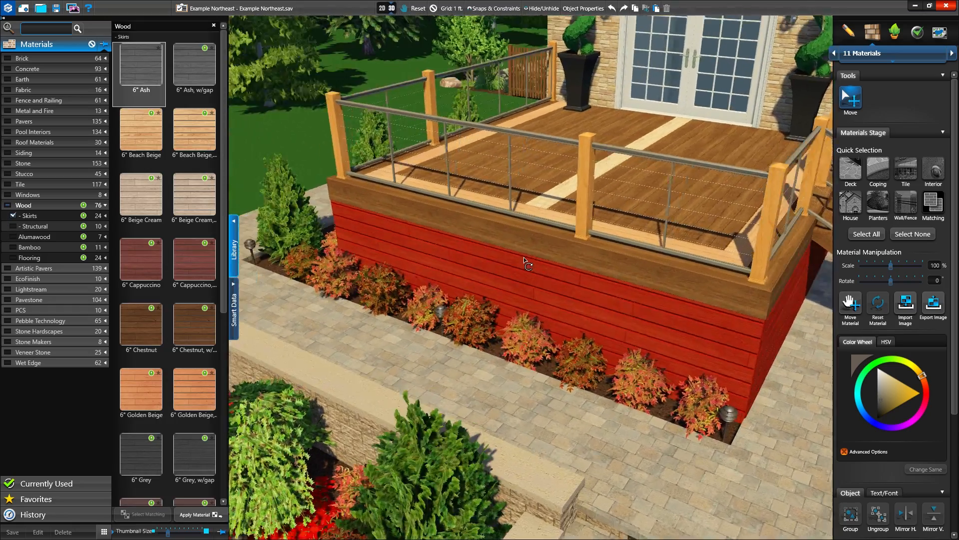
scroll(145, 390, "down", 5)
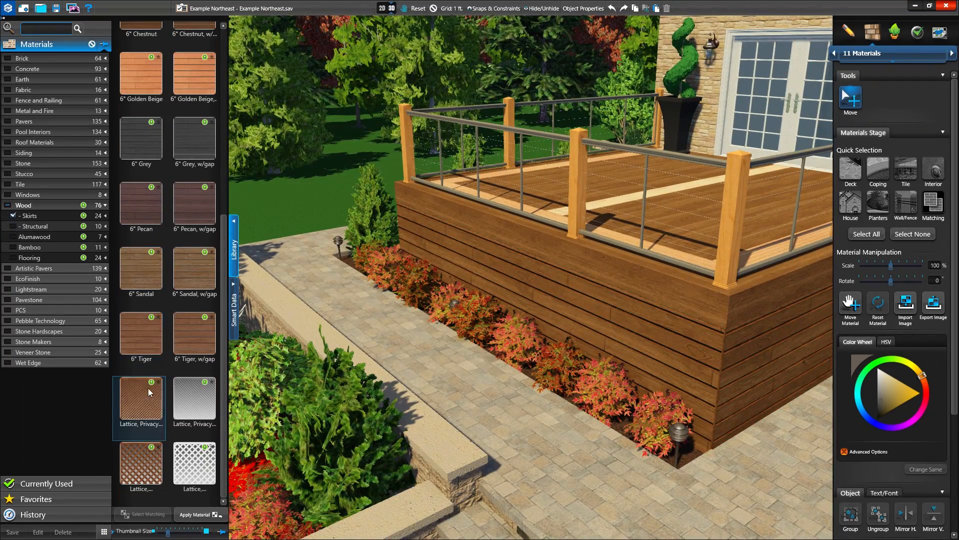
left_click(141, 447)
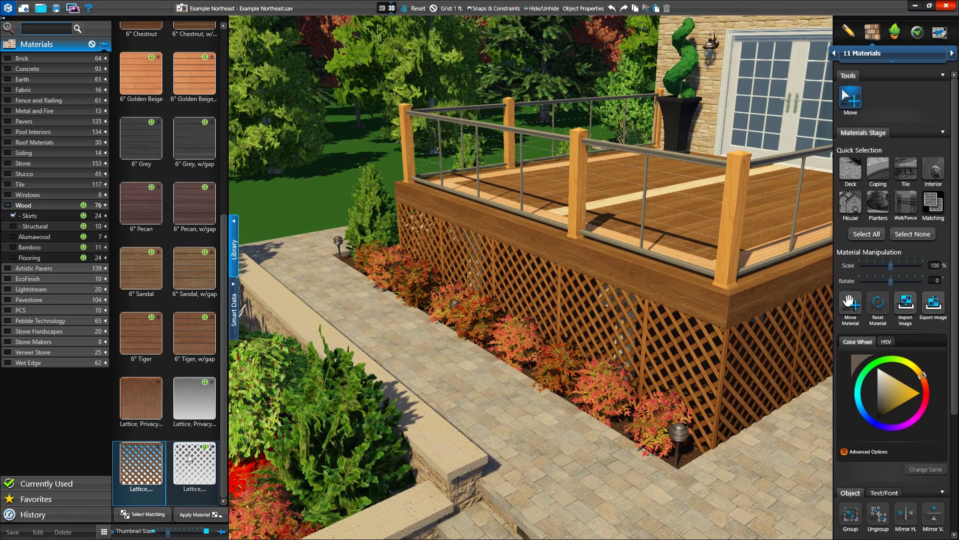
left_click(199, 454)
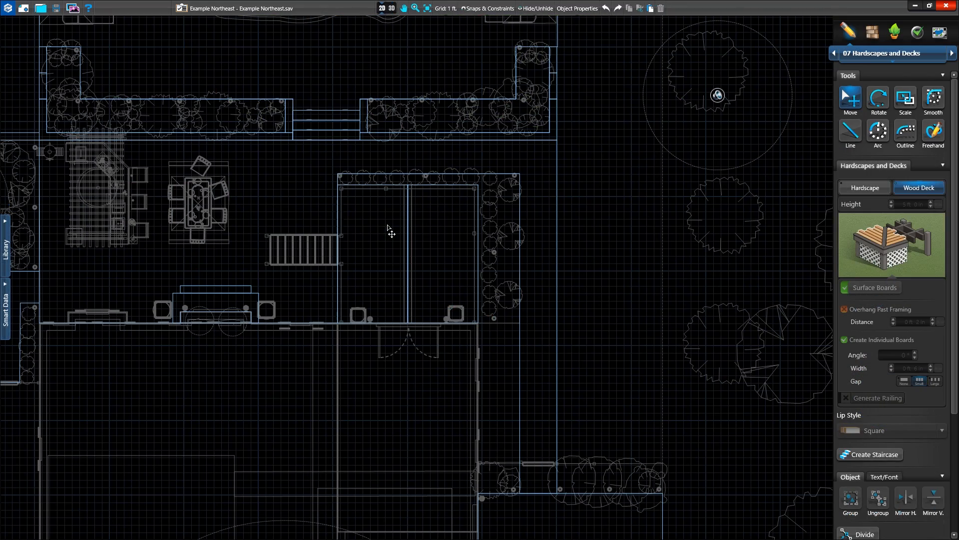
Step: Select the whole deck in the 2D plan and start saving it to the design library as a new template
left_click(342, 229)
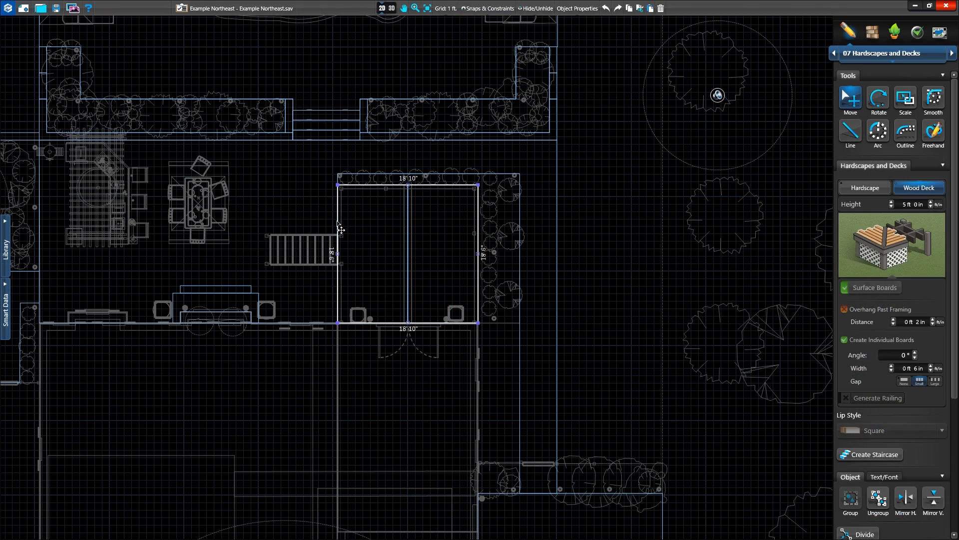
left_click(7, 247)
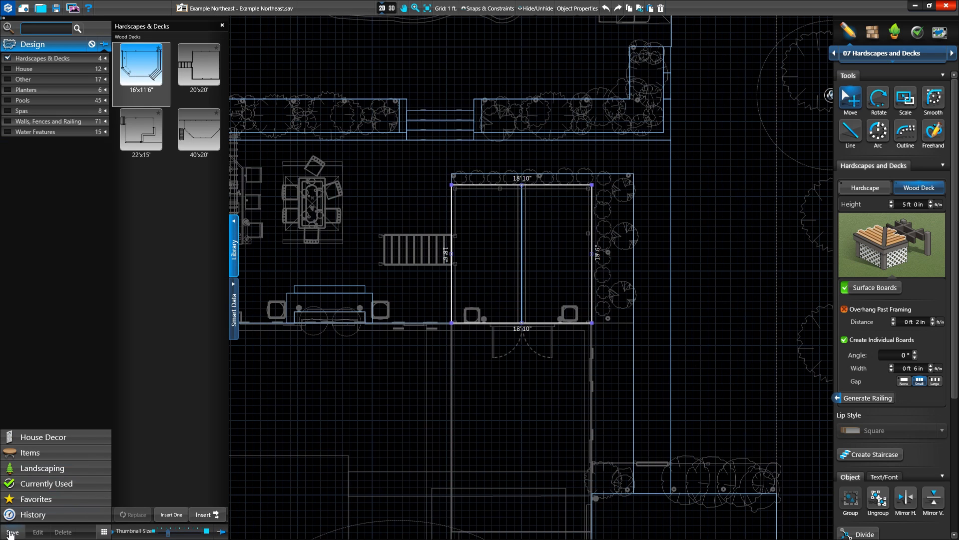
left_click(13, 532)
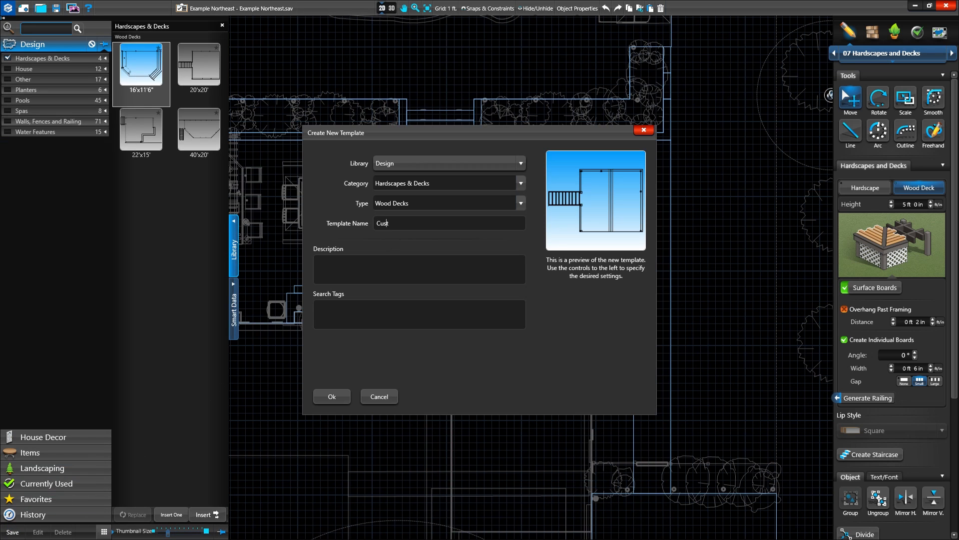